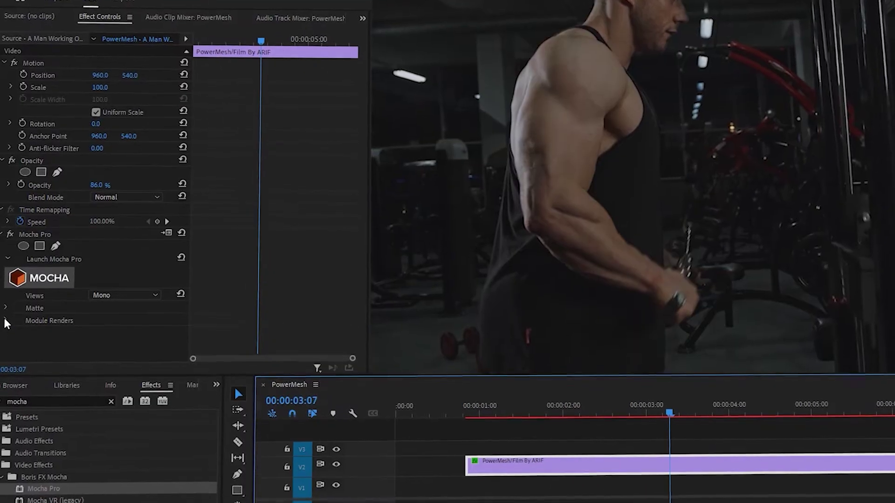
# - Reveal the Mocha effect's module render settings and scroll down through Effect Controls
pyautogui.click(4, 323)
pyautogui.scroll(-5, 117, 306)
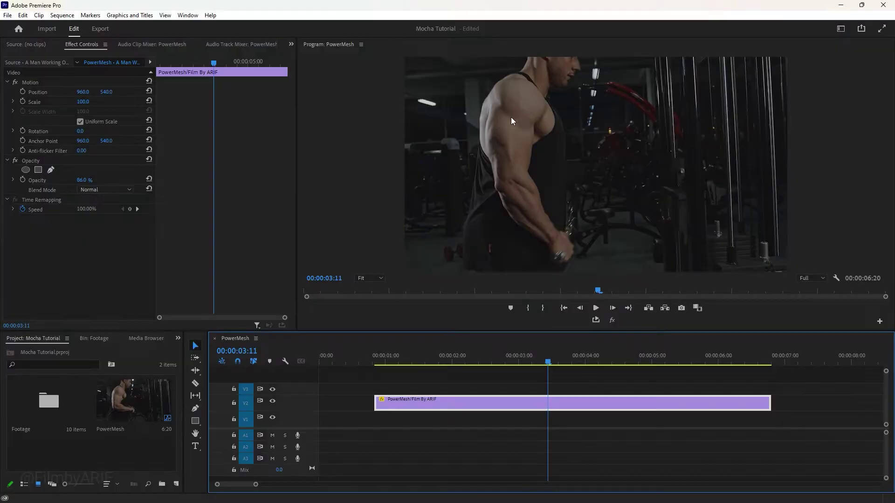
# - Search the Effects panel for 'mocha' and apply Mocha Pro to the V2 clip
pyautogui.click(230, 314)
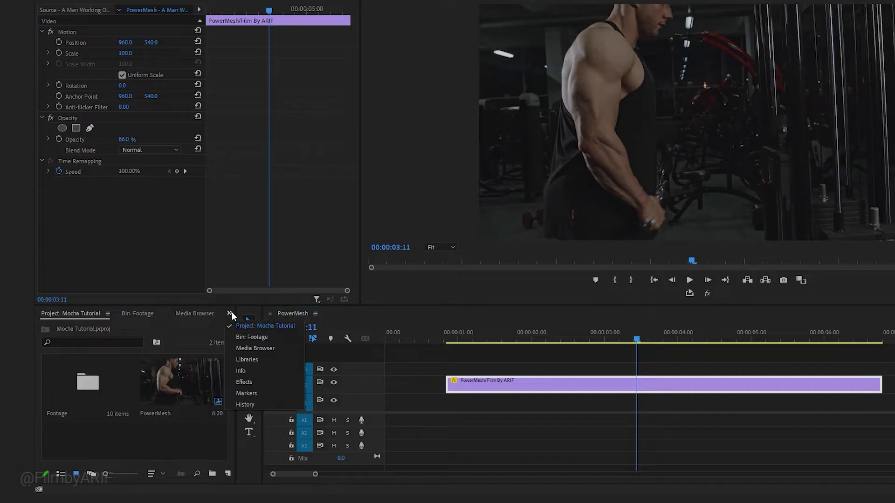
pyautogui.click(240, 382)
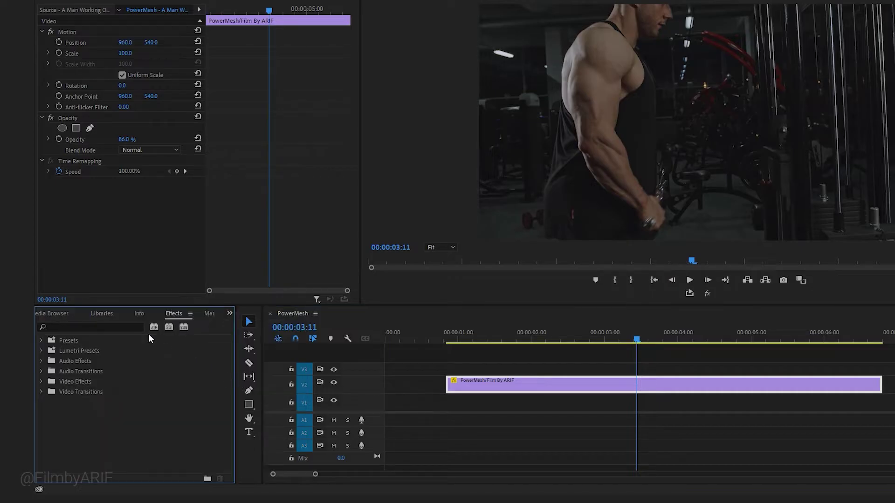
pyautogui.write('mocha')
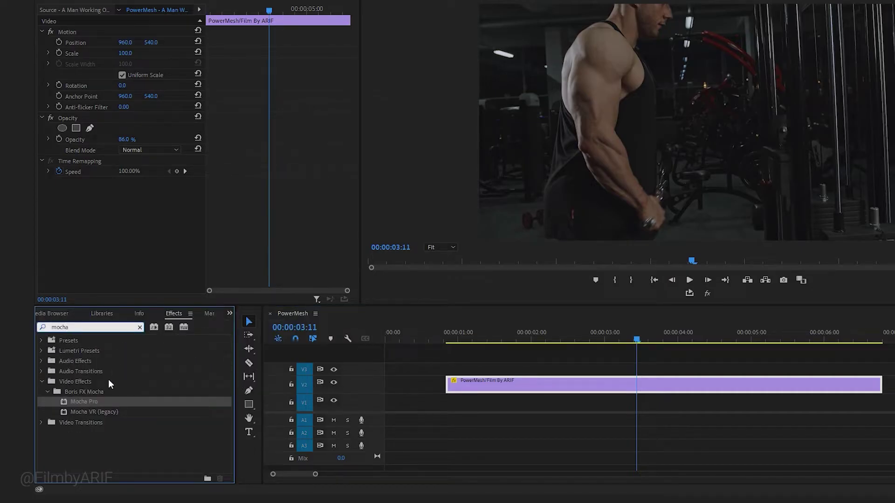
pyautogui.moveTo(91, 400); pyautogui.dragTo(506, 386)
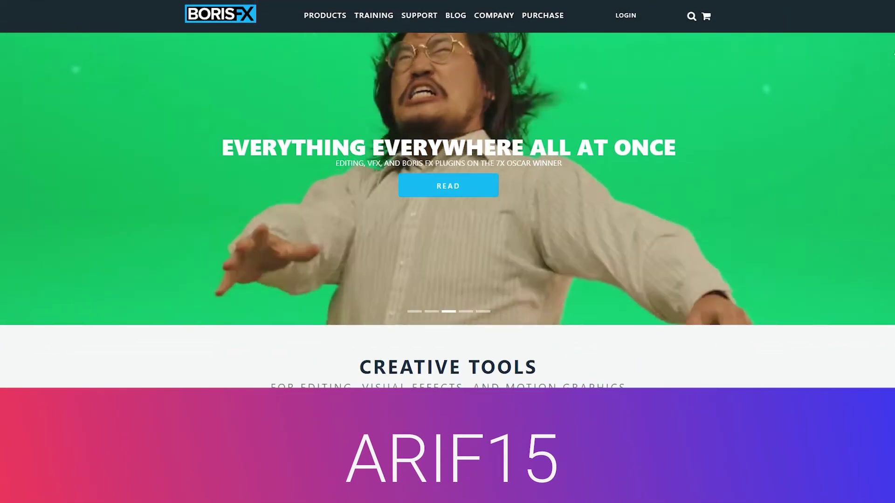
pyautogui.scroll(-1, 447, 187)
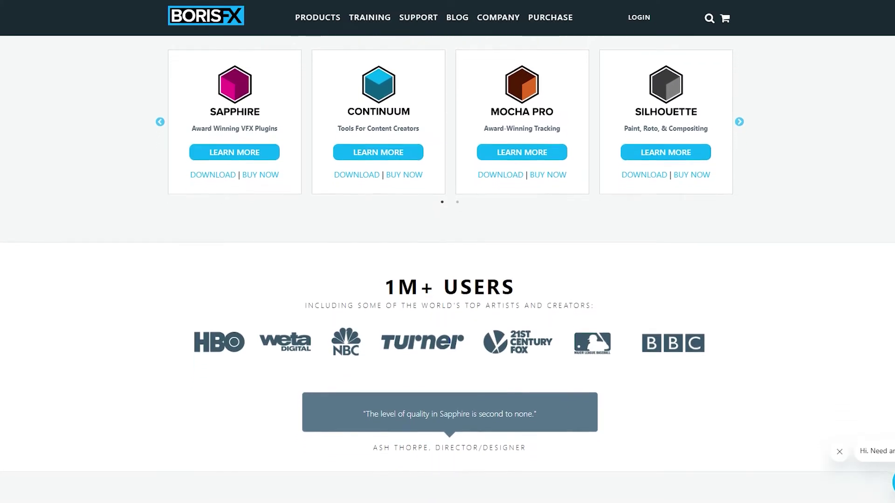
pyautogui.scroll(-3, 447, 270)
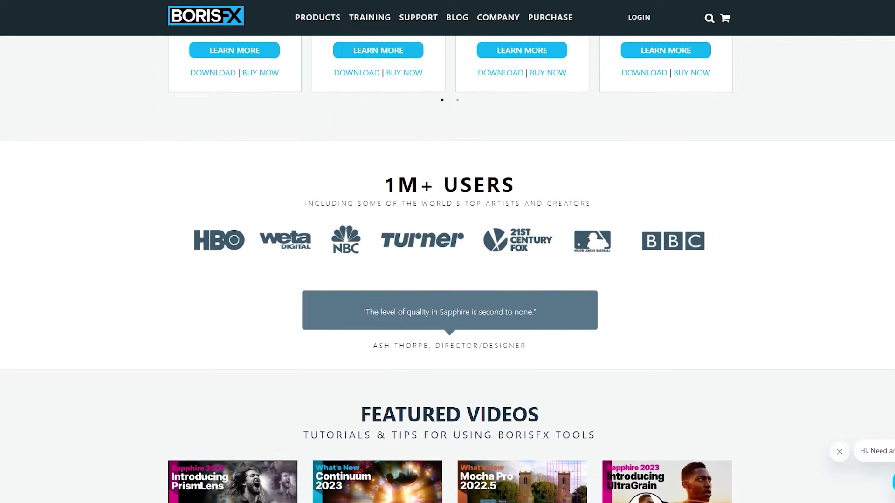
pyautogui.scroll(-3, 447, 271)
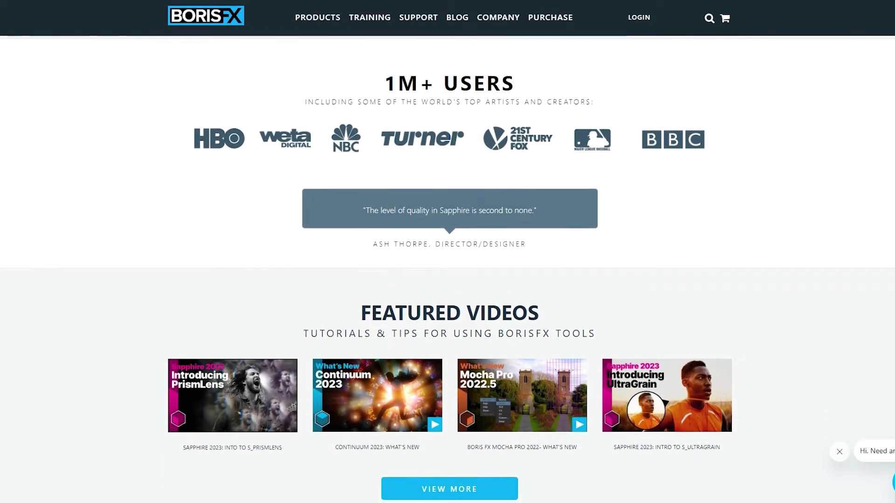
pyautogui.scroll(-3, 447, 270)
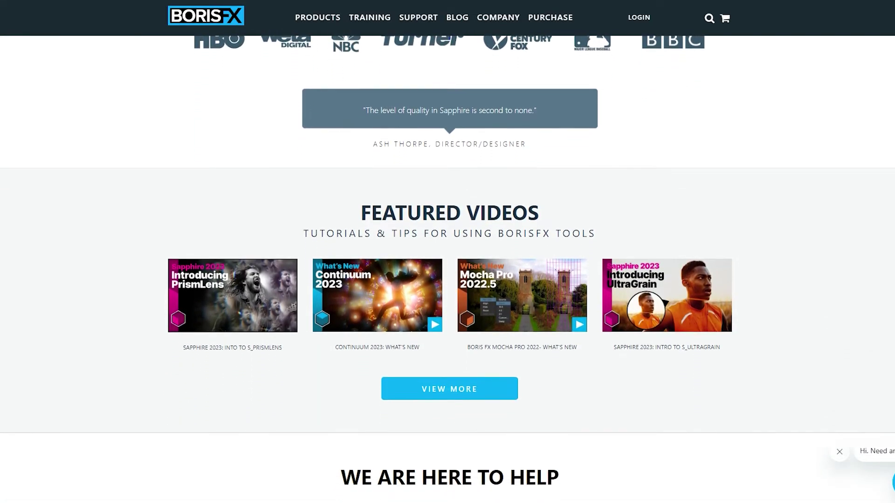
pyautogui.scroll(-1, 447, 270)
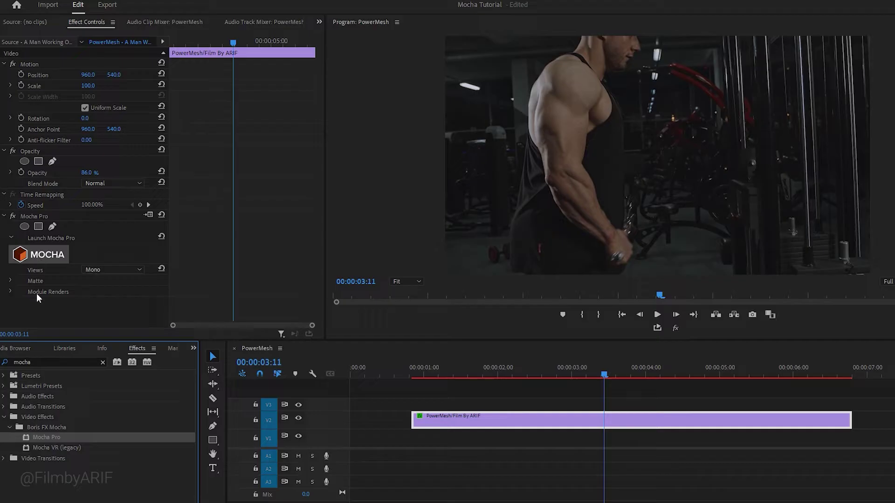
# - Launch Mocha Pro with the MOCHA button in the clip's Effect Controls
pyautogui.click(43, 256)
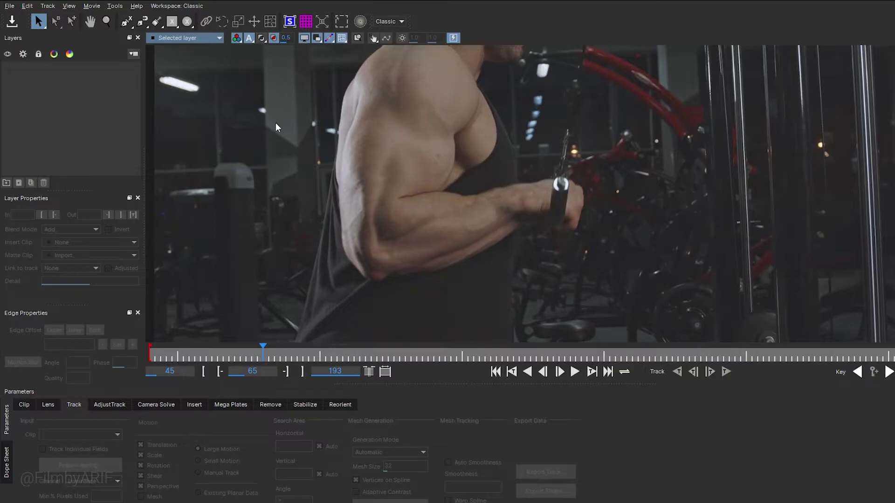
# - Zoom out, centre the footage in the viewer, and scrub to frame 106
pyautogui.scroll(-5, 311, 188)
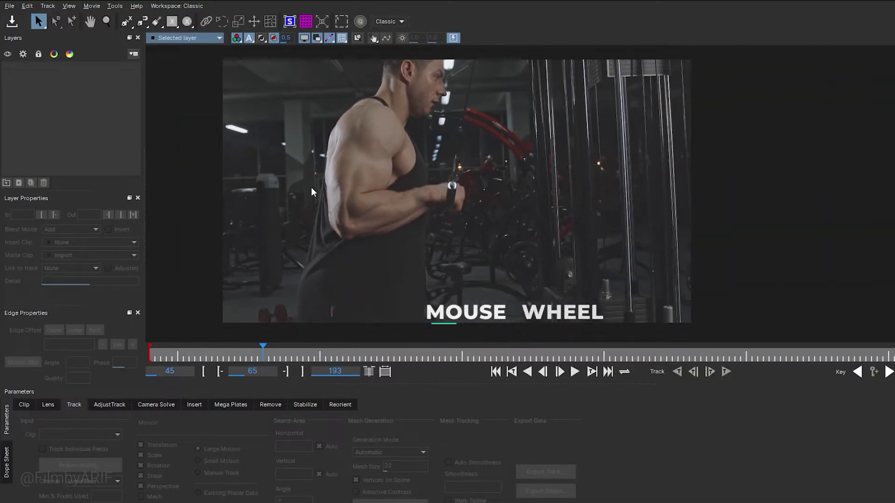
pyautogui.press('x')
pyautogui.moveTo(353, 187); pyautogui.dragTo(410, 192)
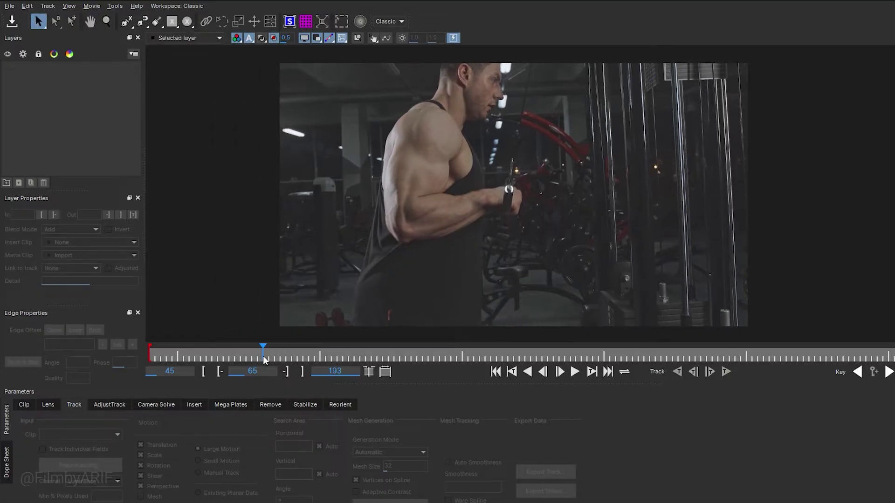
pyautogui.moveTo(263, 356); pyautogui.dragTo(494, 372)
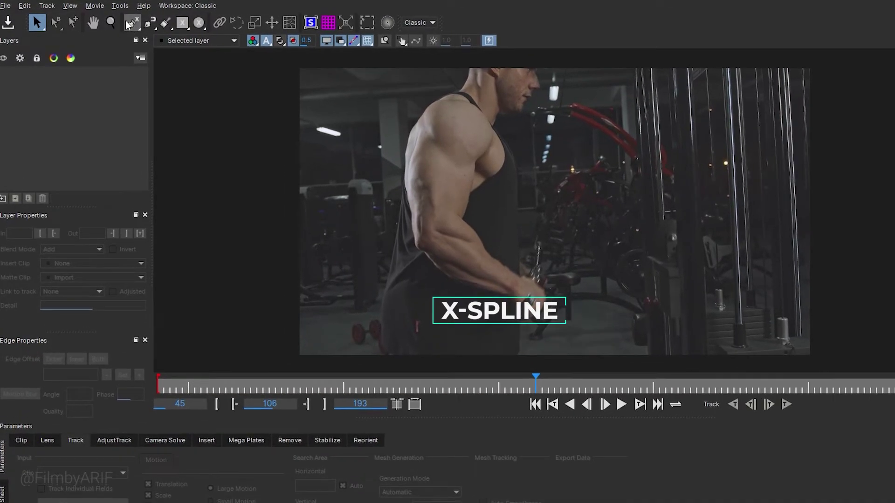
# - Draw an X-spline shape around the upper arm and shoulder, then return to the Pick tool
pyautogui.click(131, 24)
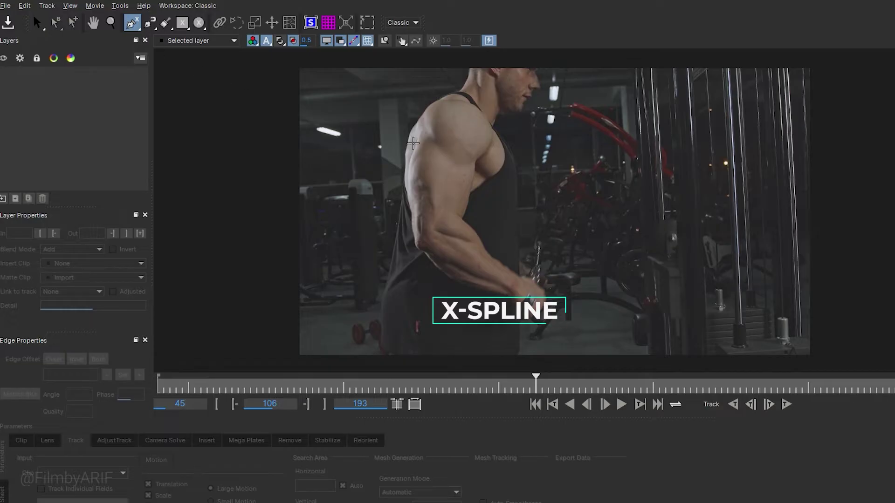
pyautogui.click(422, 141)
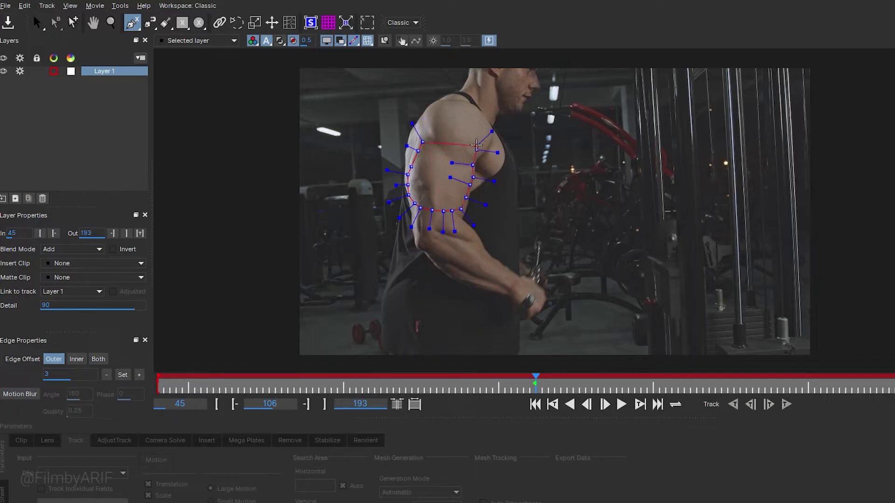
pyautogui.press('s')
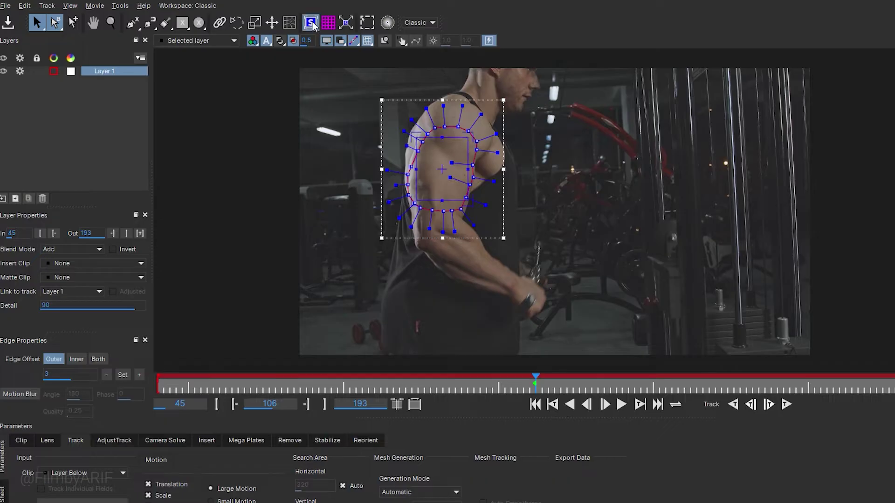
pyautogui.scroll(2, 455, 163)
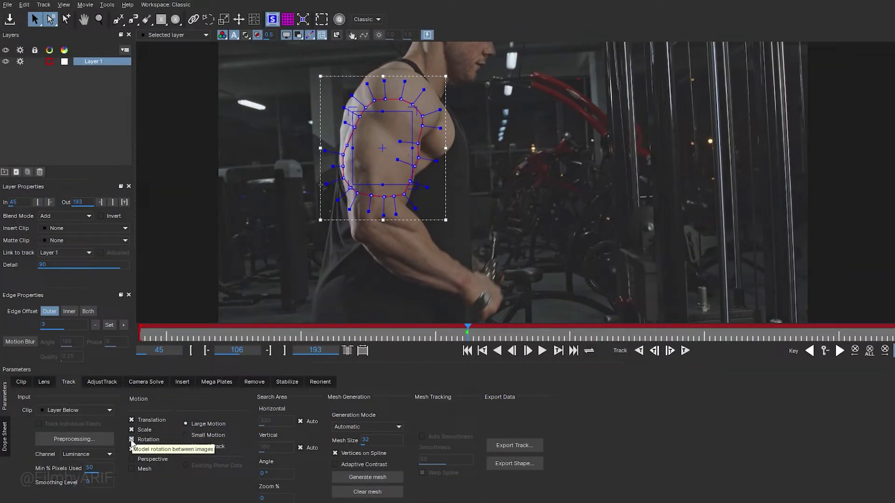
# - Enable Mesh and Perspective motion in Layer 1's Track parameters
pyautogui.click(131, 468)
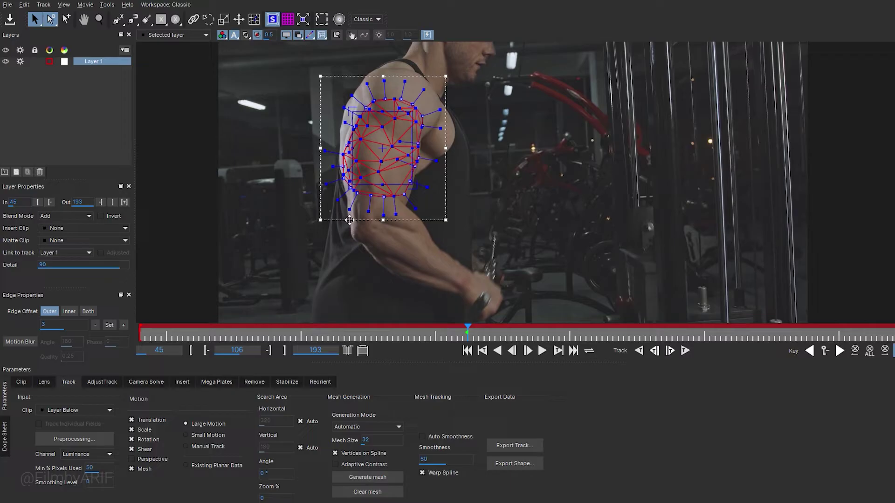
pyautogui.click(132, 459)
# - Generate a uniform mesh at size 35, then change Mesh Size to 34
pyautogui.press('BackSpace')
pyautogui.write('5')
pyautogui.click(371, 476)
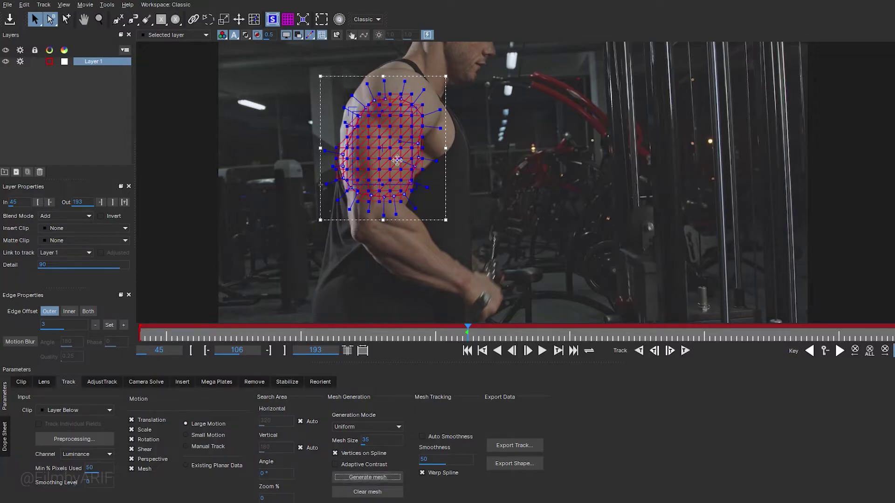
pyautogui.doubleClick(366, 439)
pyautogui.write('34')
pyautogui.press('Return')
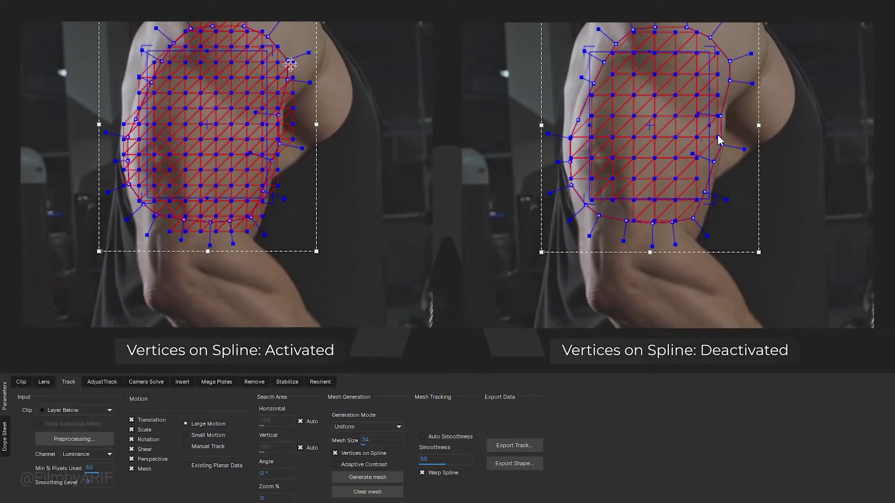
# - Toggle Vertices on Spline off and back on, regenerating the mesh each time
pyautogui.click(334, 452)
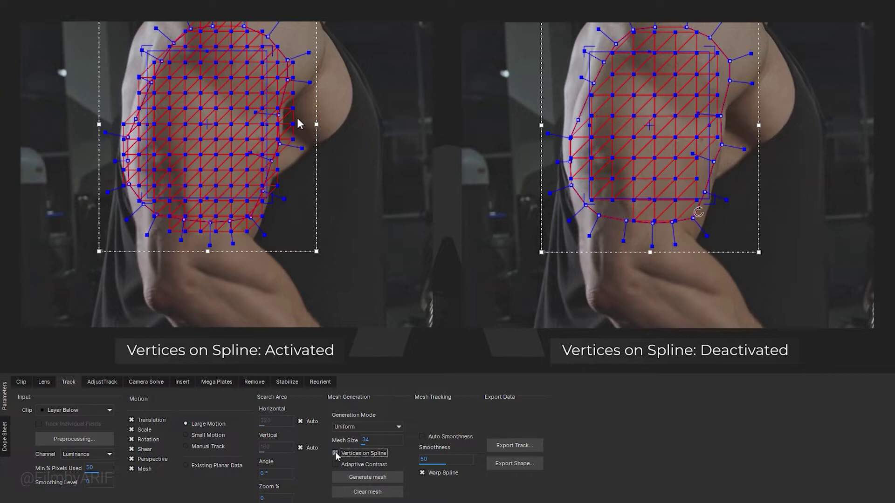
pyautogui.click(362, 477)
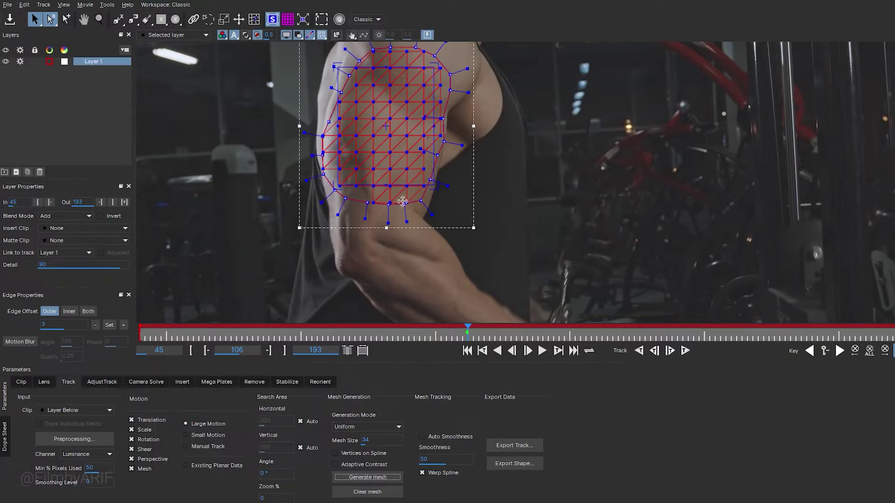
pyautogui.click(335, 452)
pyautogui.click(365, 477)
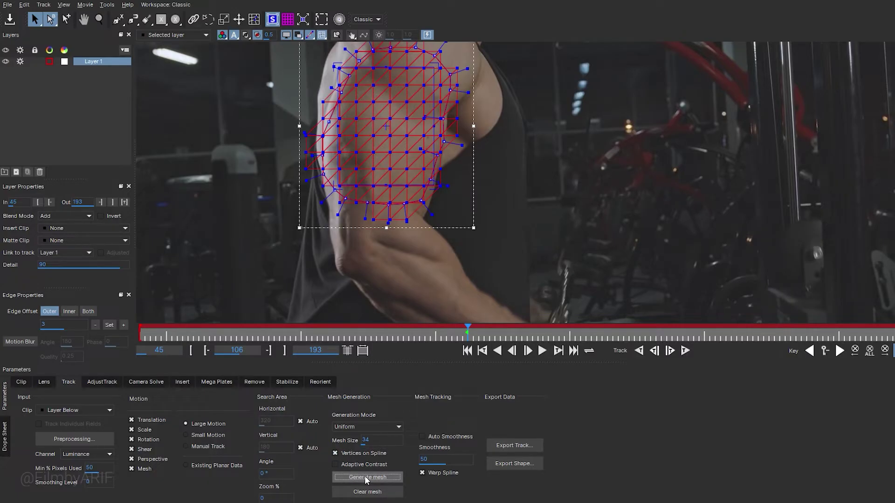
pyautogui.scroll(-3, 388, 176)
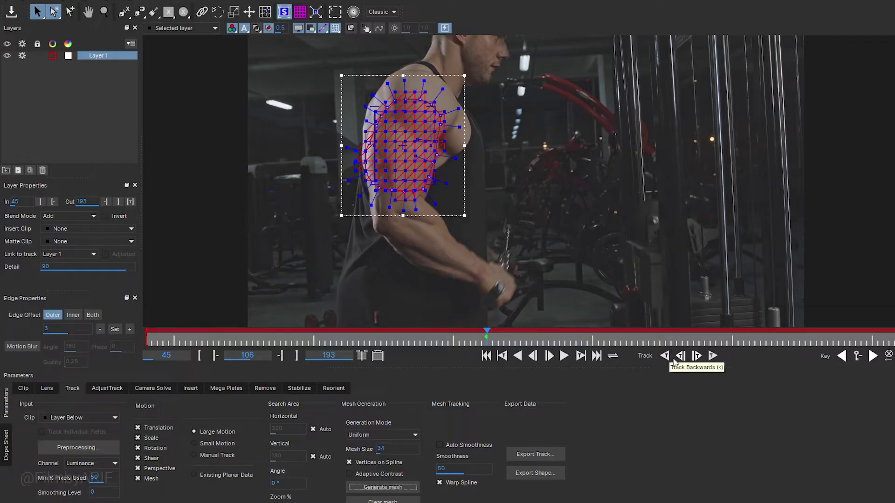
# - Track the arm mesh forwards, then backwards from the start frame, and scrub to review
pyautogui.click(711, 356)
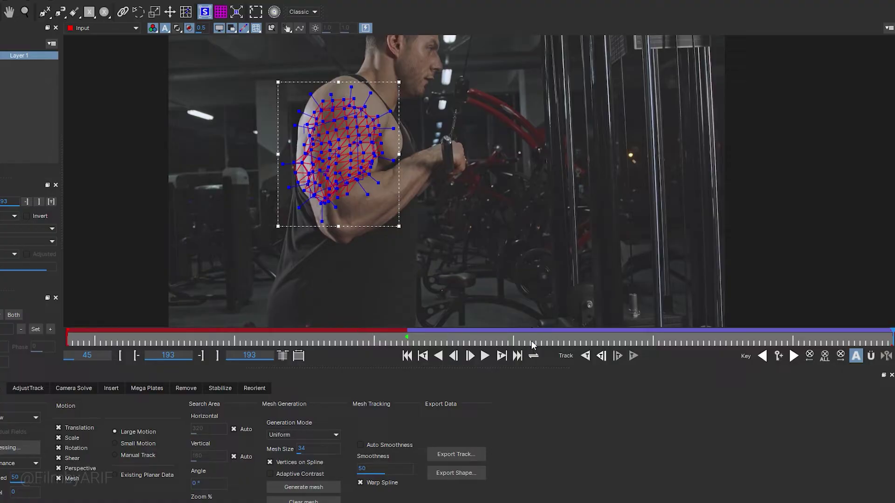
pyautogui.moveTo(533, 344); pyautogui.dragTo(406, 336)
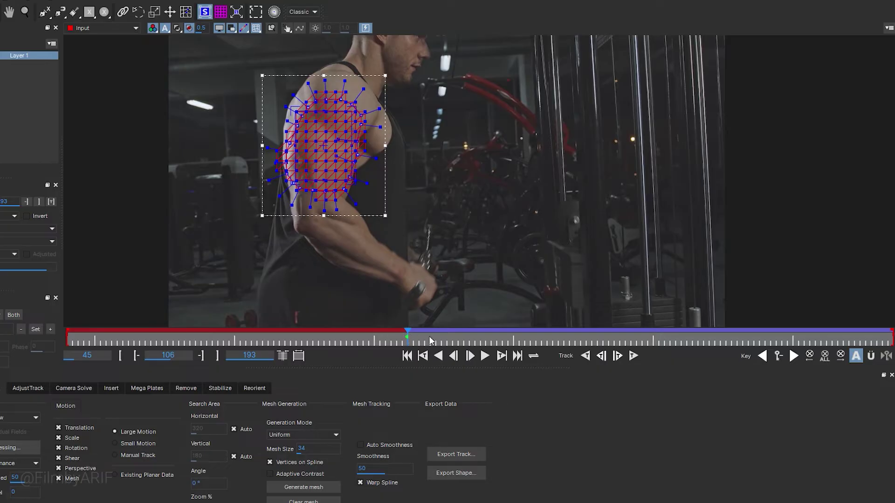
pyautogui.click(586, 357)
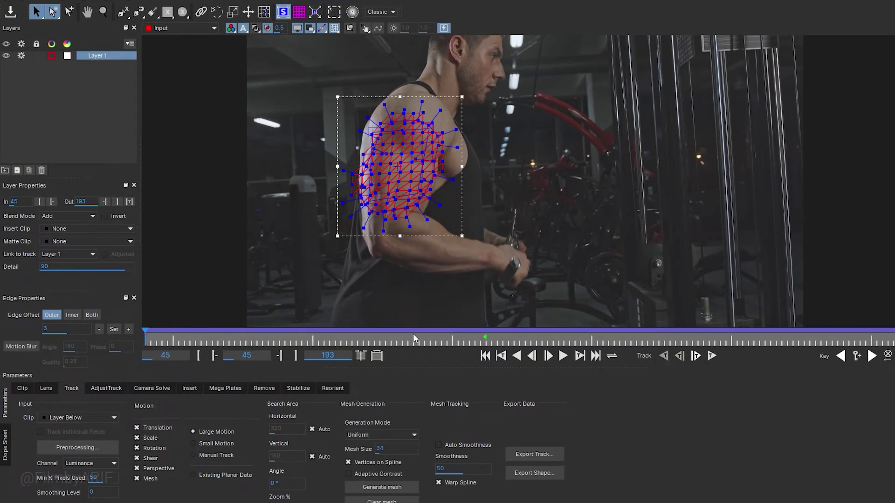
pyautogui.moveTo(390, 339)
pyautogui.mouseDown()
pyautogui.moveTo(643, 340)
pyautogui.moveTo(391, 340)
pyautogui.mouseUp()
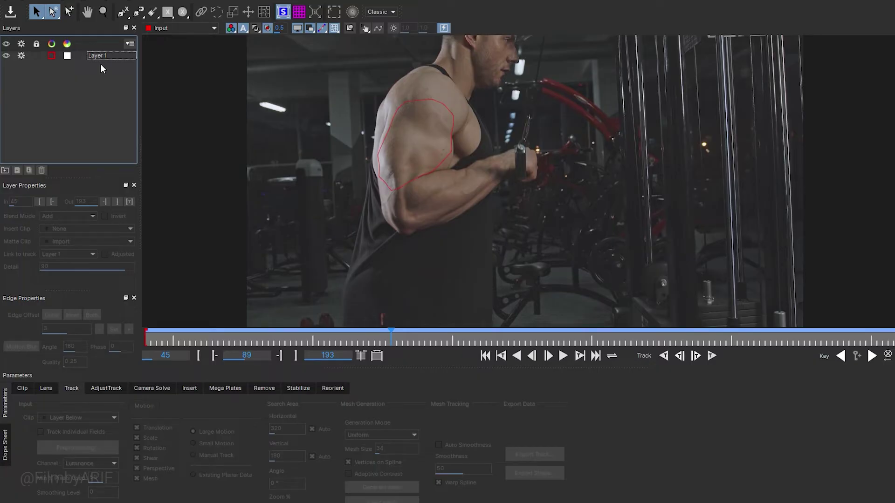
# - Select Layer 1 and set its Insert Clip to Logo
pyautogui.click(102, 55)
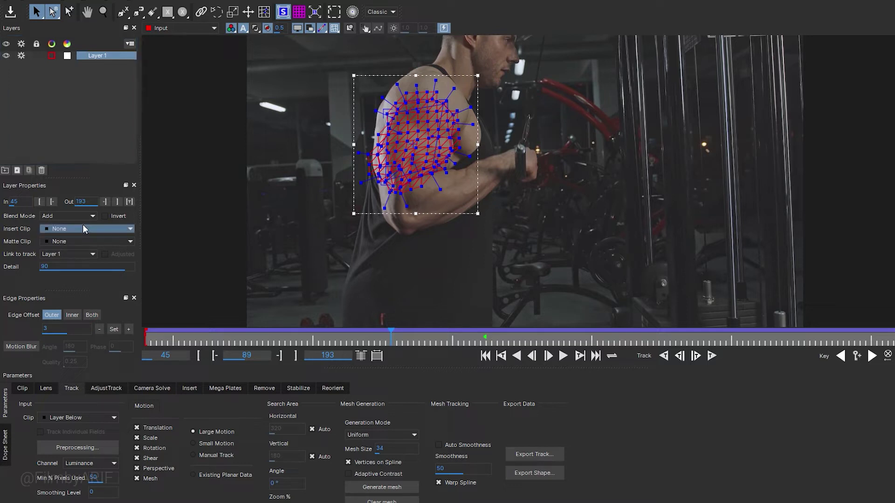
pyautogui.click(97, 228)
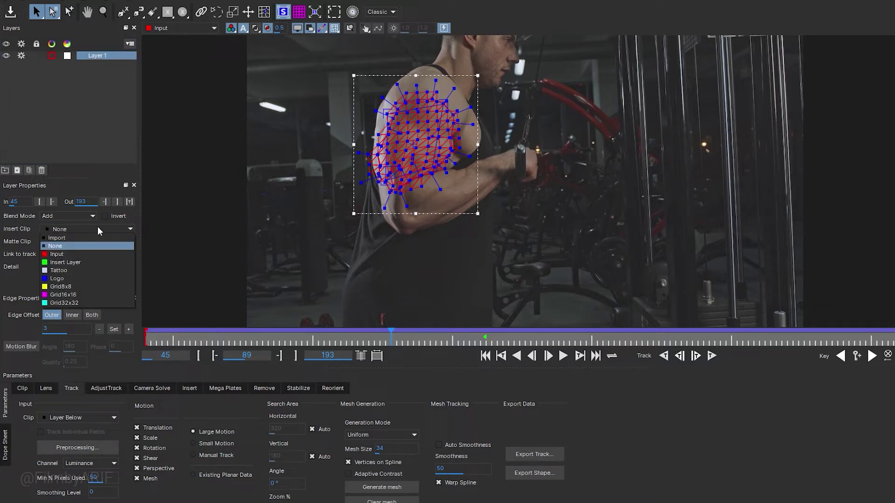
pyautogui.click(91, 276)
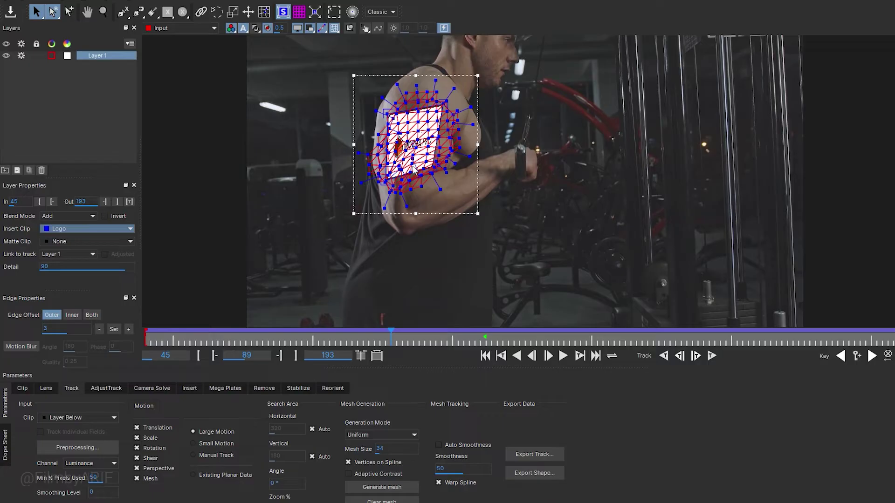
# - Hide the mesh triangulation and points, and scrub to check the logo follows the arm
pyautogui.click(335, 28)
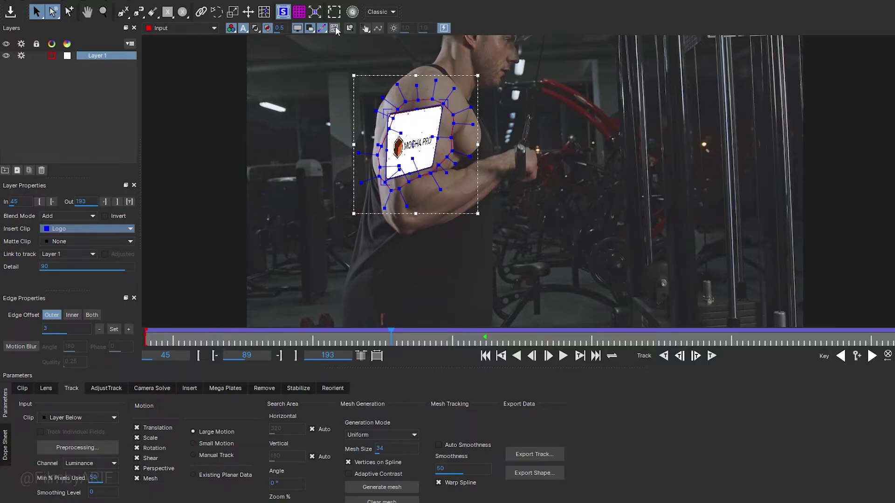
pyautogui.click(310, 27)
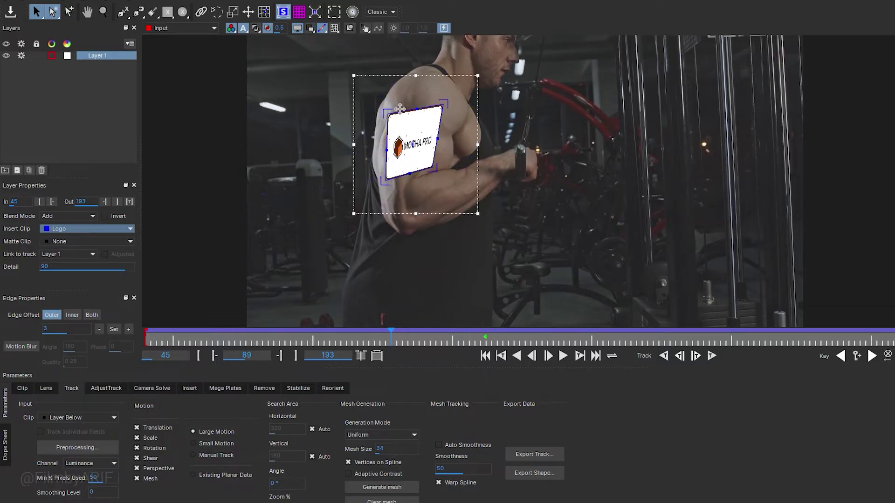
pyautogui.click(391, 338)
pyautogui.moveTo(391, 338); pyautogui.dragTo(427, 339)
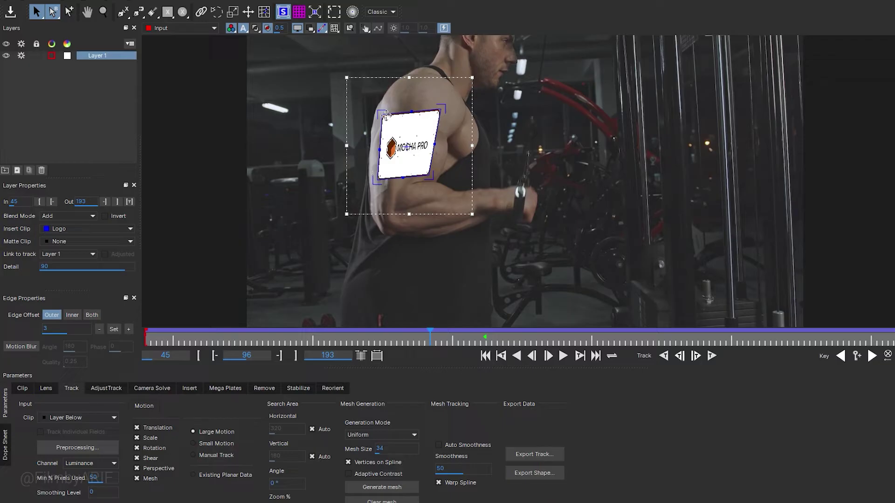
pyautogui.click(194, 388)
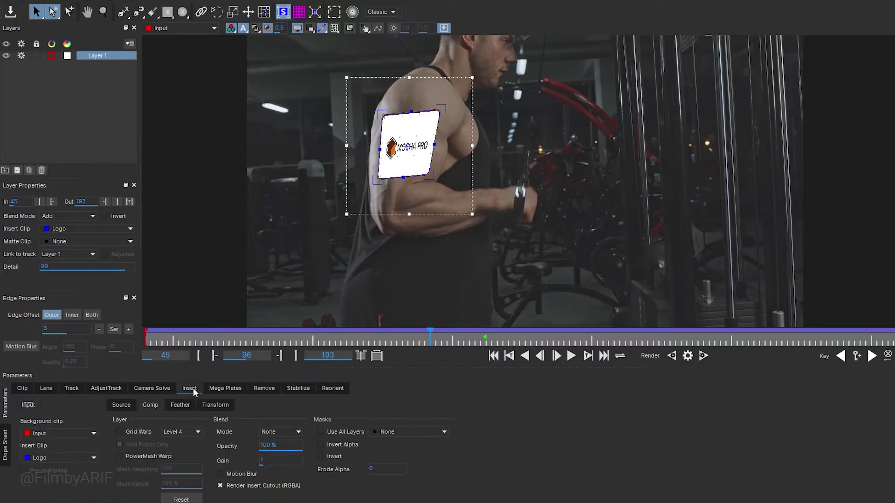
# - Enable PowerMesh Warp and swap the insert to the Grid8x8 checkerboard
pyautogui.click(119, 456)
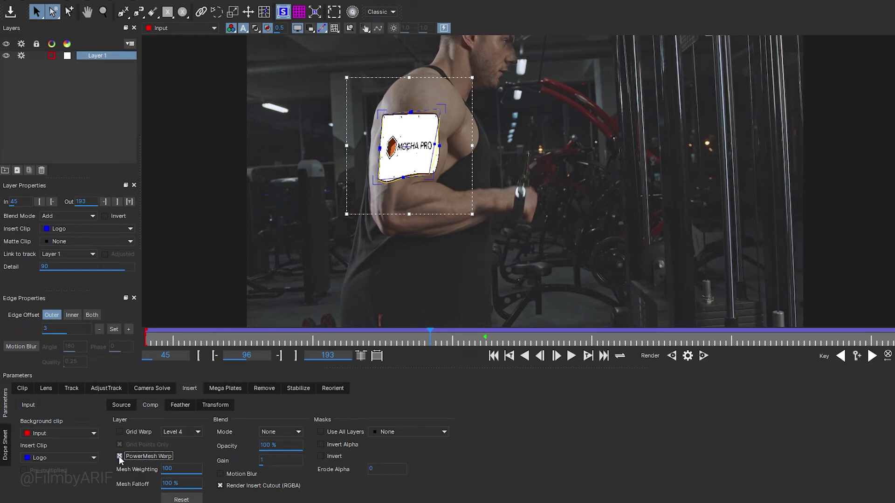
pyautogui.moveTo(431, 341); pyautogui.dragTo(362, 349)
pyautogui.click(113, 228)
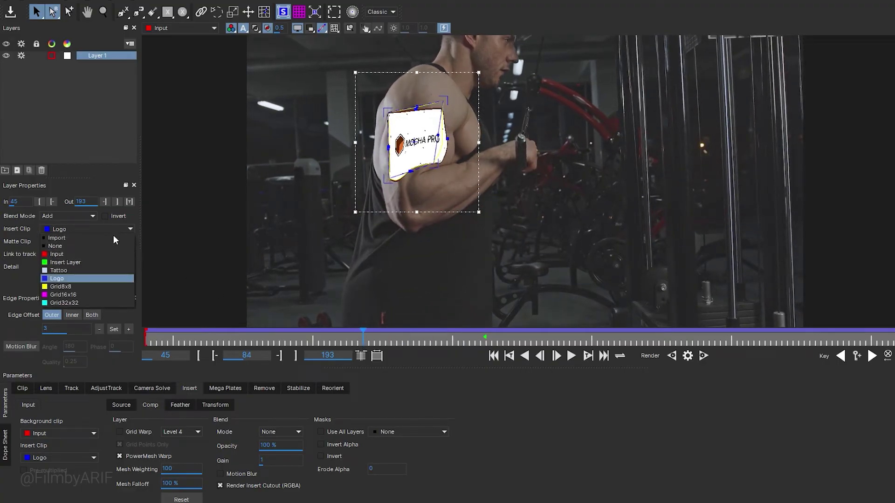
pyautogui.click(102, 286)
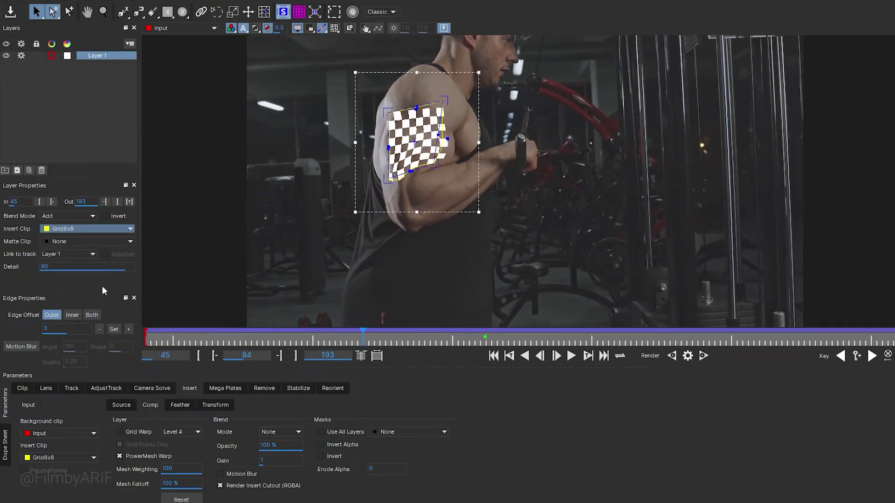
pyautogui.moveTo(362, 336); pyautogui.dragTo(596, 342)
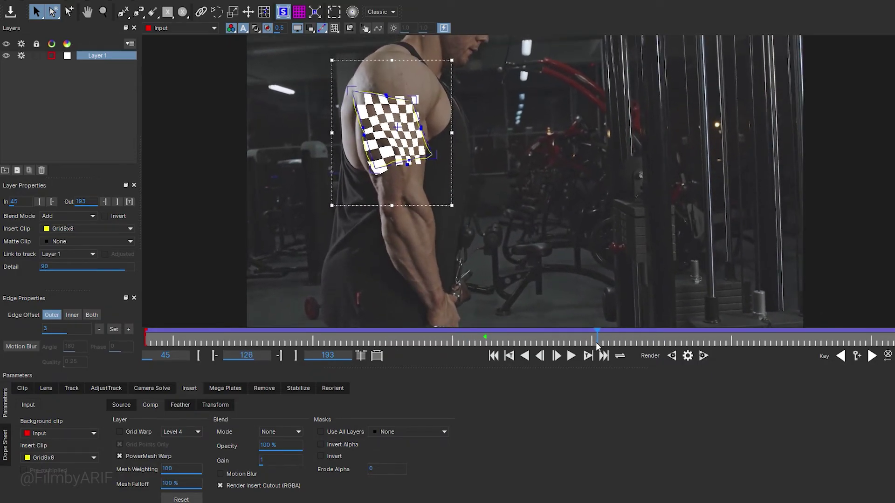
# - Turn on Grid Warp for the insert at Level 2
pyautogui.click(119, 432)
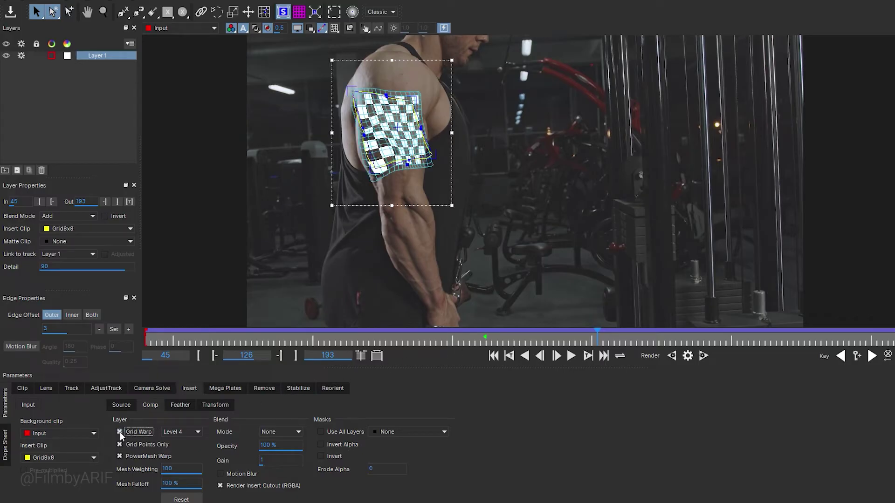
pyautogui.click(189, 431)
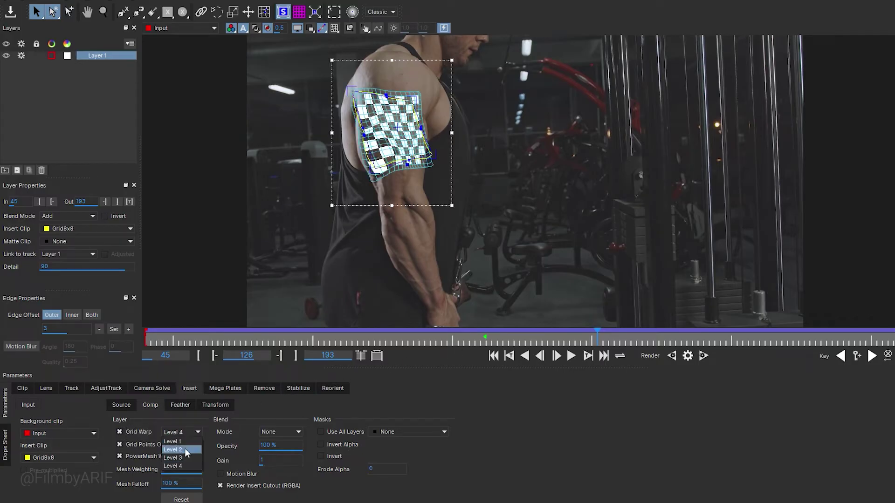
pyautogui.click(184, 449)
pyautogui.scroll(3, 335, 223)
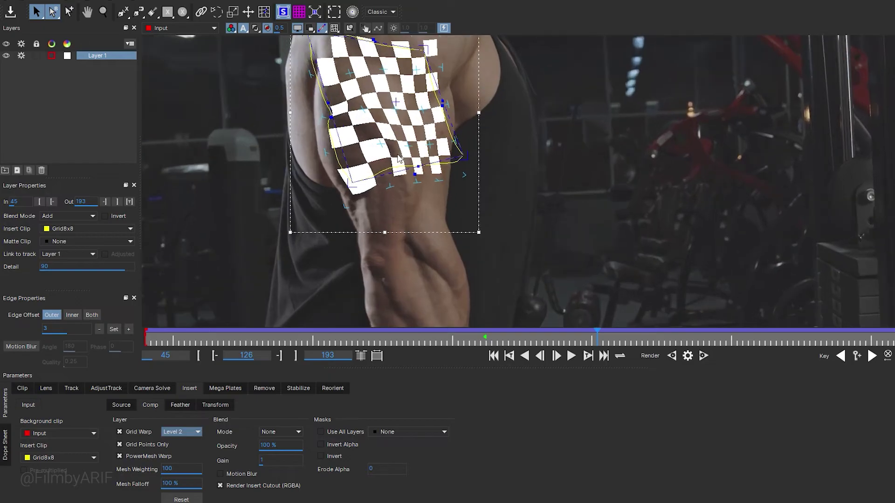
pyautogui.click(344, 205)
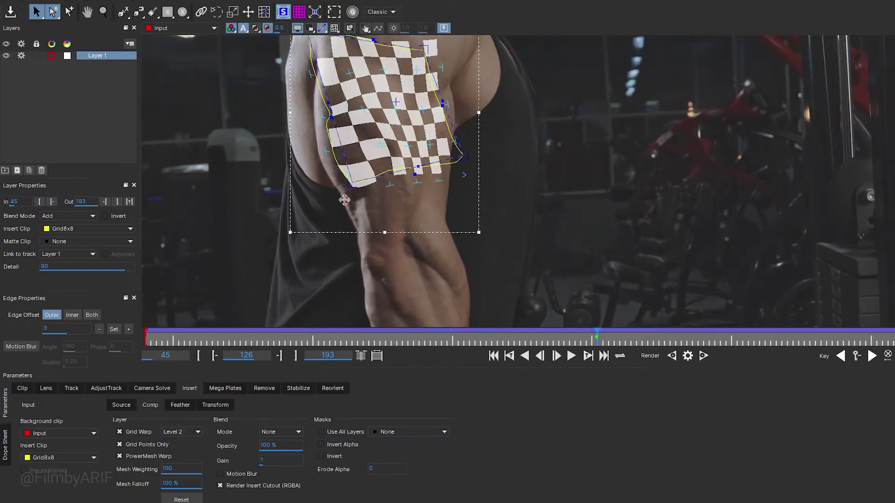
pyautogui.click(390, 184)
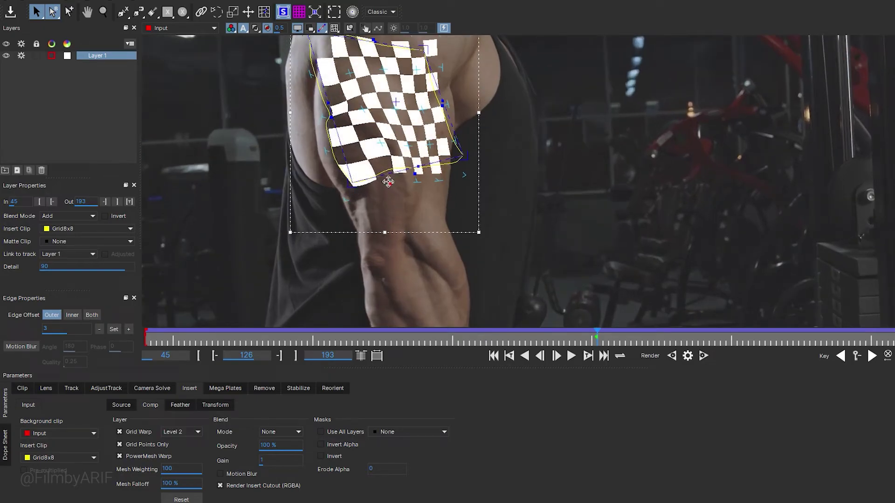
# - Import Tattoo.png as Layer 1's insert clip in place of the checkerboard, then scrub to check tracking
pyautogui.click(382, 73)
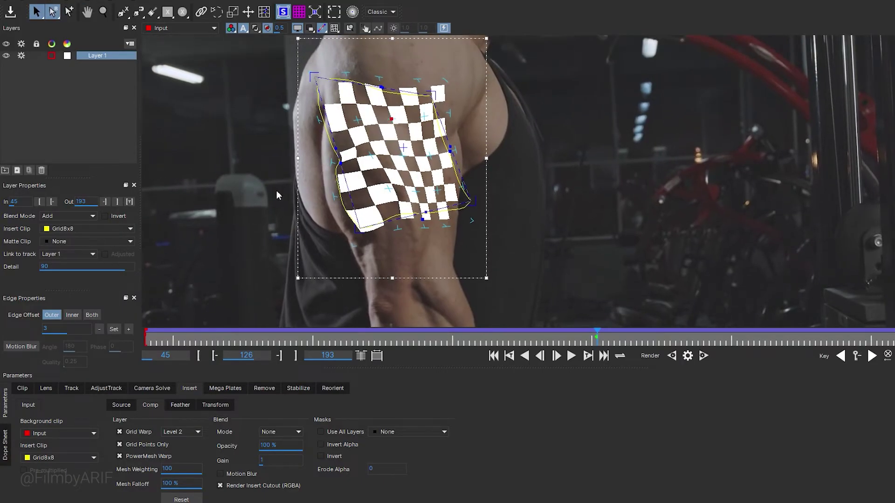
pyautogui.click(130, 230)
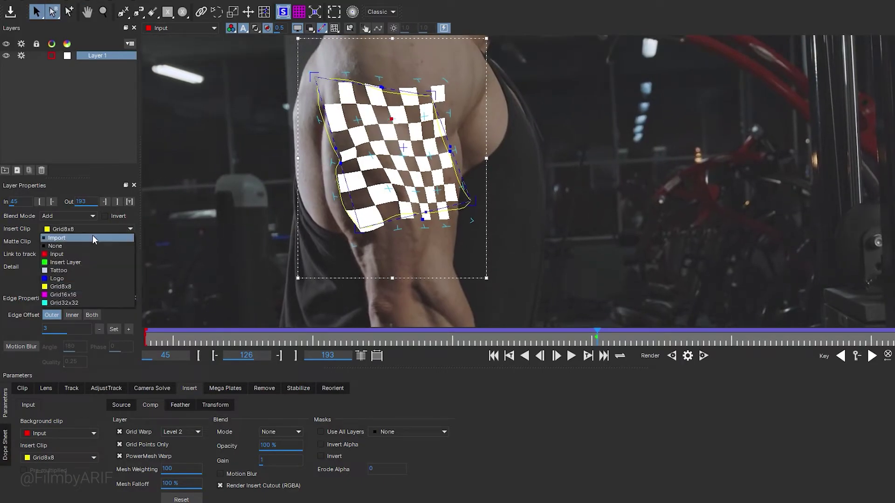
pyautogui.click(71, 237)
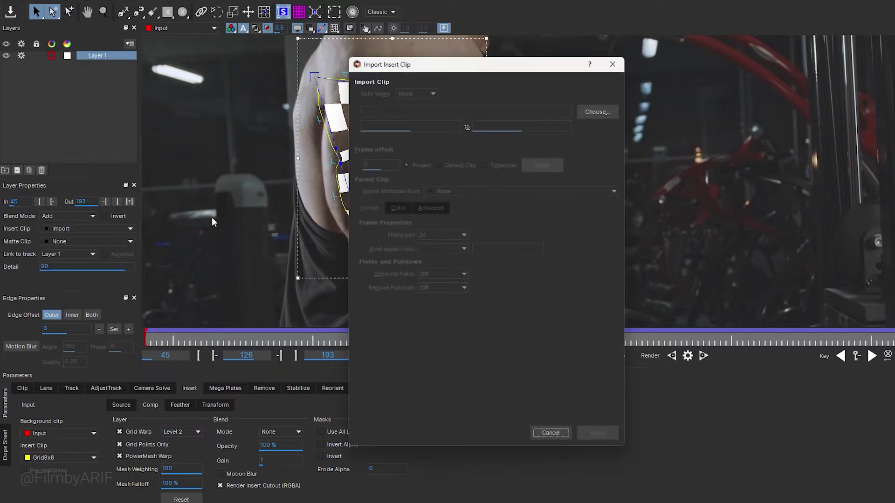
pyautogui.click(588, 112)
pyautogui.doubleClick(544, 159)
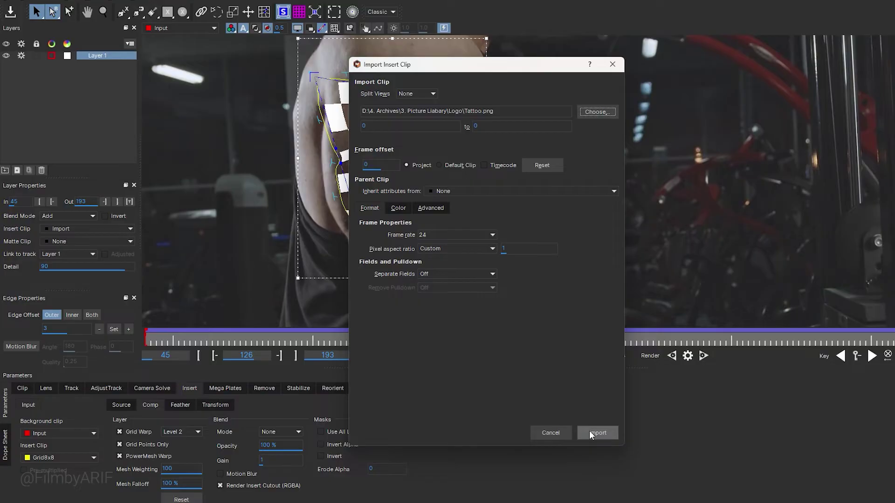
pyautogui.click(589, 432)
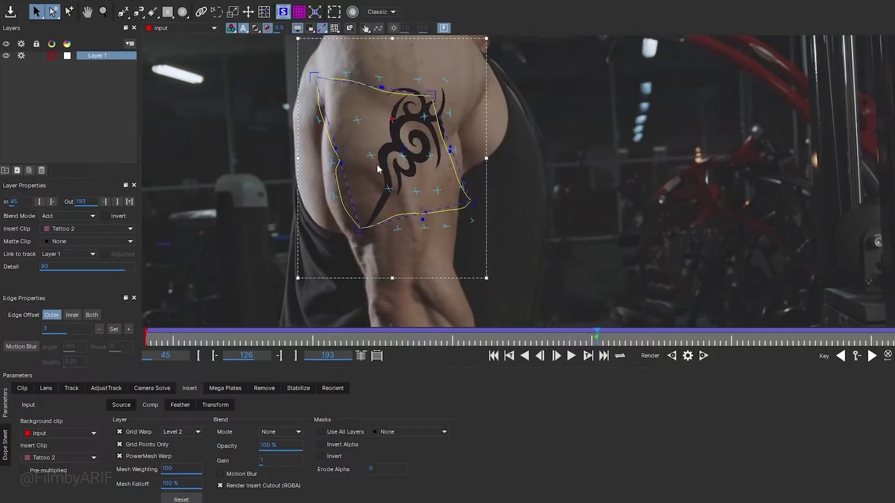
pyautogui.moveTo(425, 339); pyautogui.dragTo(456, 345)
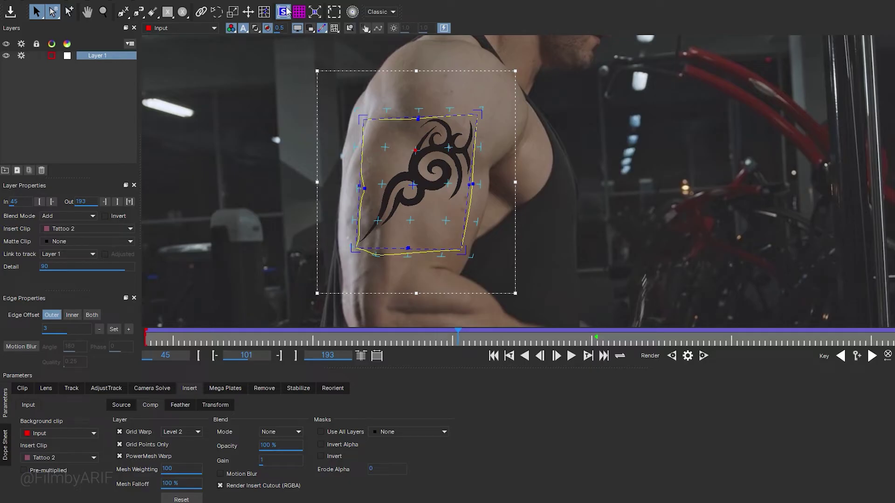
# - Rotate the tattoo insert to an angle on the arm, turn off Grid Warp, and nudge a corner
pyautogui.moveTo(458, 126); pyautogui.dragTo(400, 259)
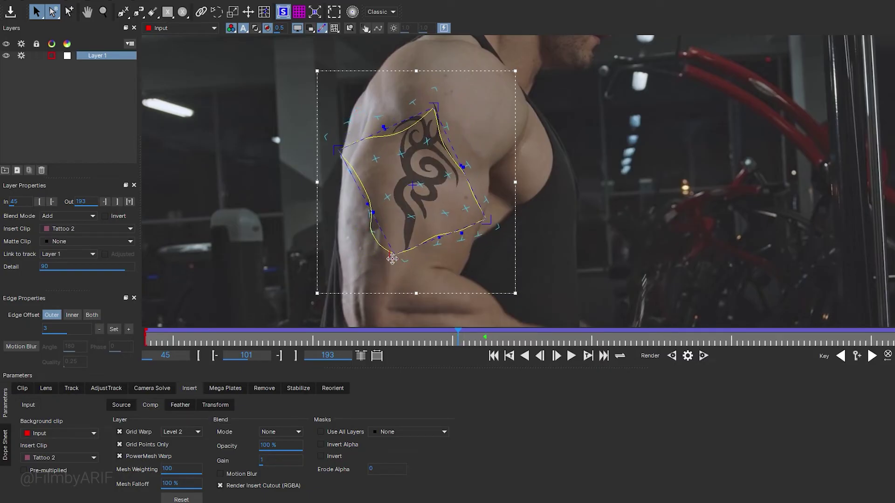
pyautogui.click(119, 432)
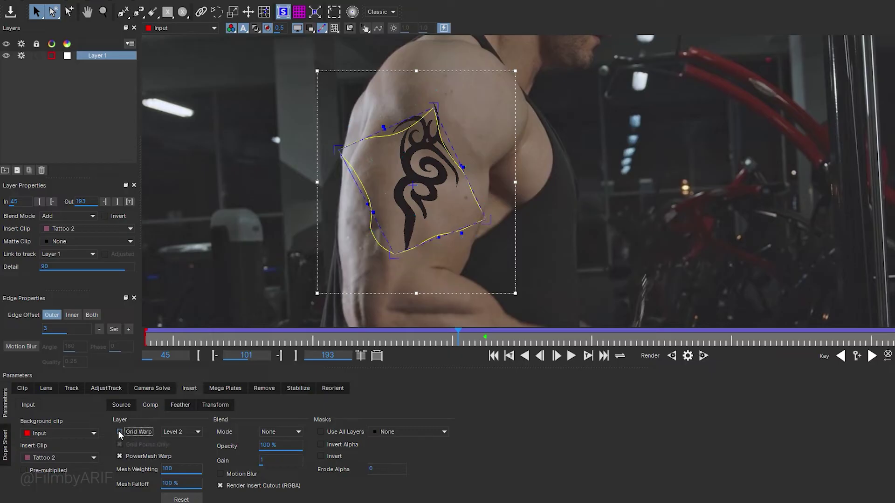
pyautogui.moveTo(389, 257); pyautogui.dragTo(393, 258)
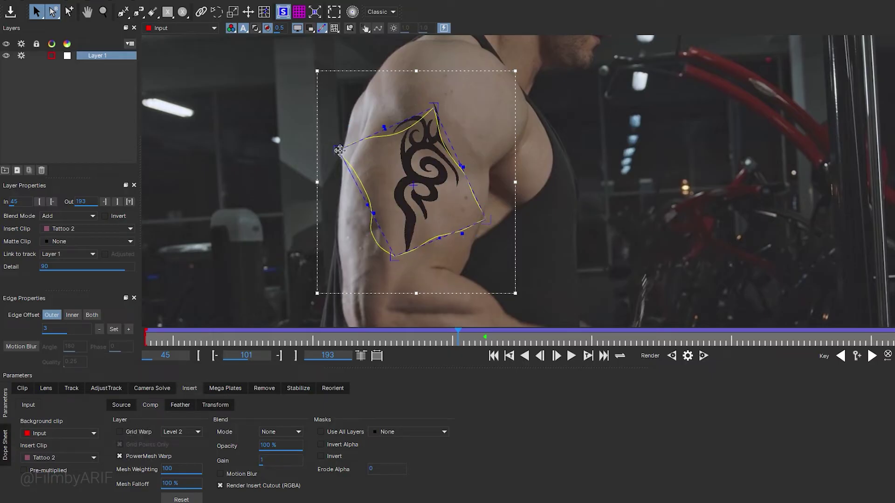
pyautogui.moveTo(493, 217)
pyautogui.mouseDown()
pyautogui.moveTo(480, 238)
pyautogui.moveTo(488, 217)
pyautogui.mouseUp()
# - Check the tattoo at another frame and enable Motion Blur for the insert
pyautogui.scroll(-1, 442, 206)
pyautogui.scroll(-1, 441, 202)
pyautogui.moveTo(458, 335); pyautogui.dragTo(311, 328)
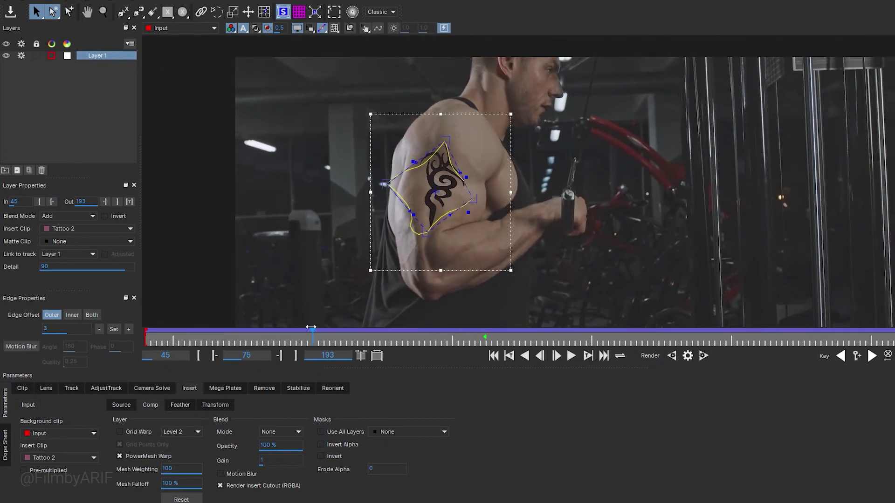
pyautogui.click(222, 474)
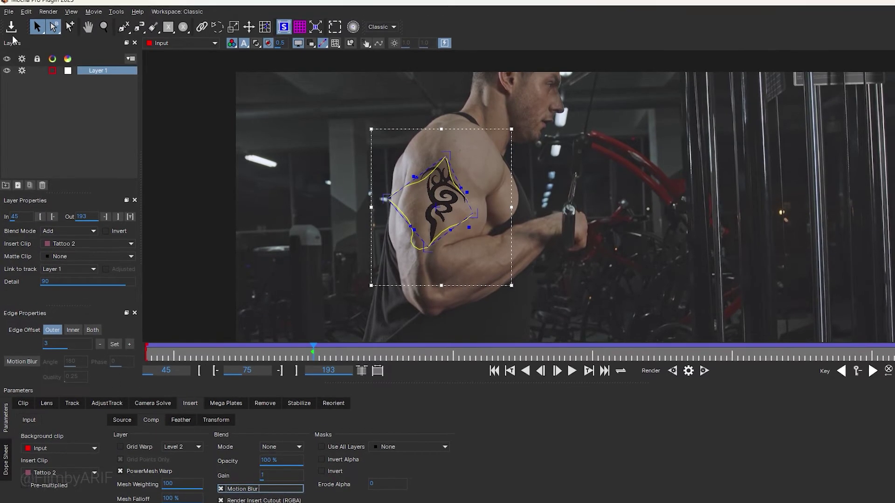
pyautogui.click(11, 18)
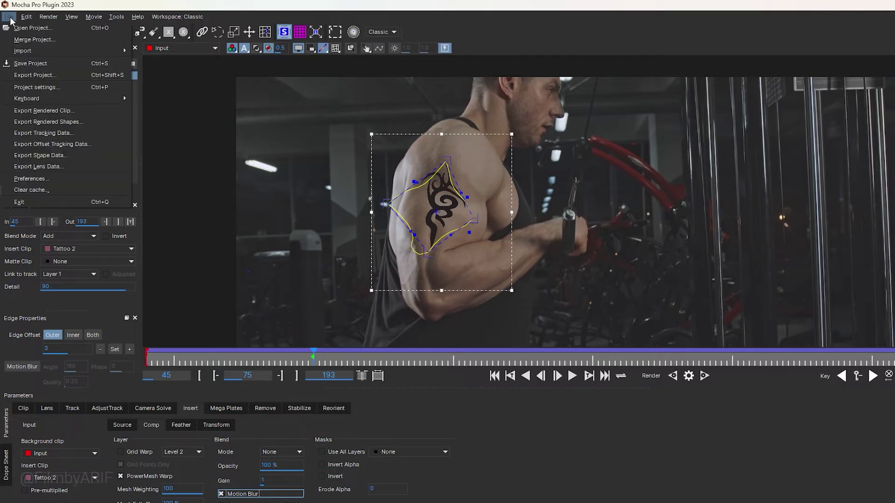
# - Quit Mocha and set the Mocha Pro render module to Insert: Composite in Premiere Pro, checking frames
pyautogui.click(27, 202)
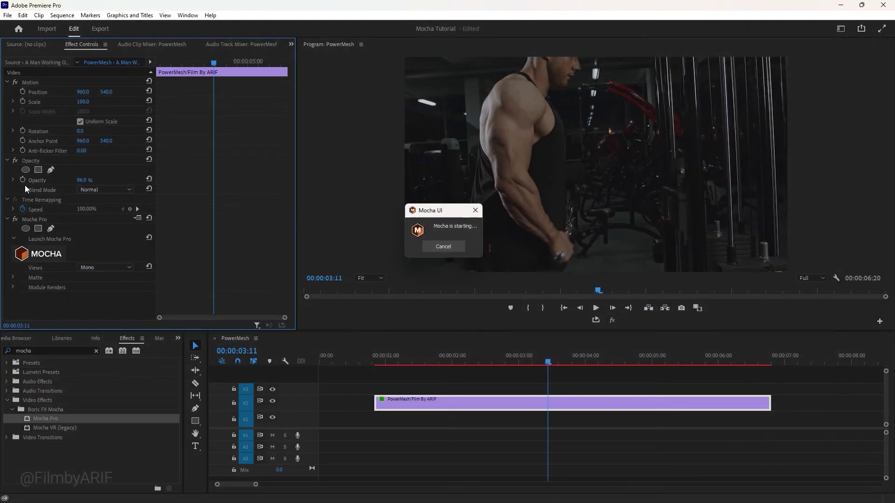
pyautogui.moveTo(381, 362); pyautogui.dragTo(539, 366)
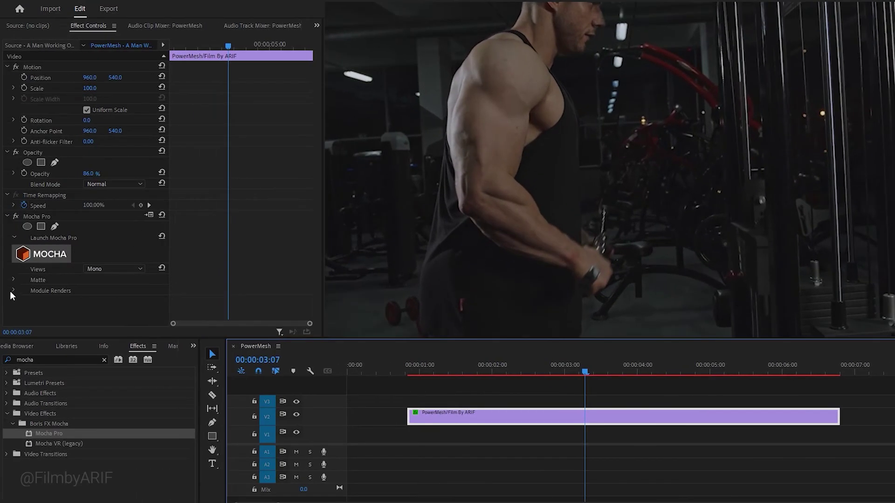
pyautogui.click(13, 290)
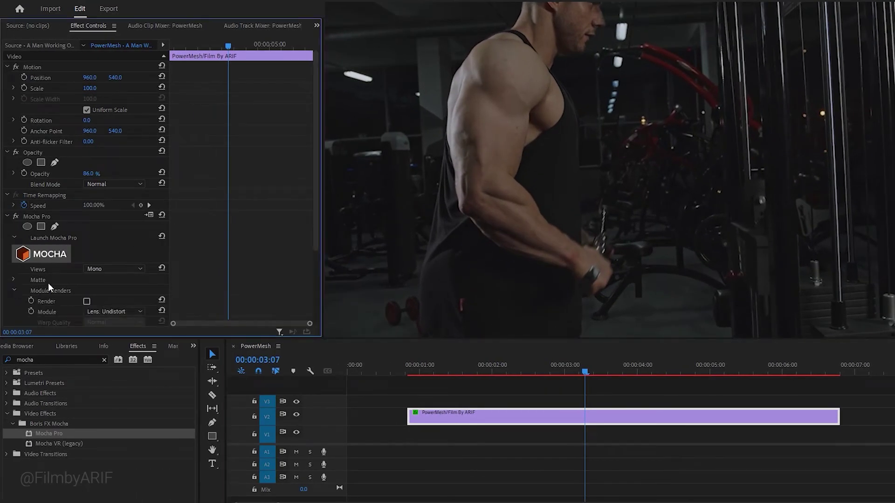
pyautogui.scroll(-4, 108, 283)
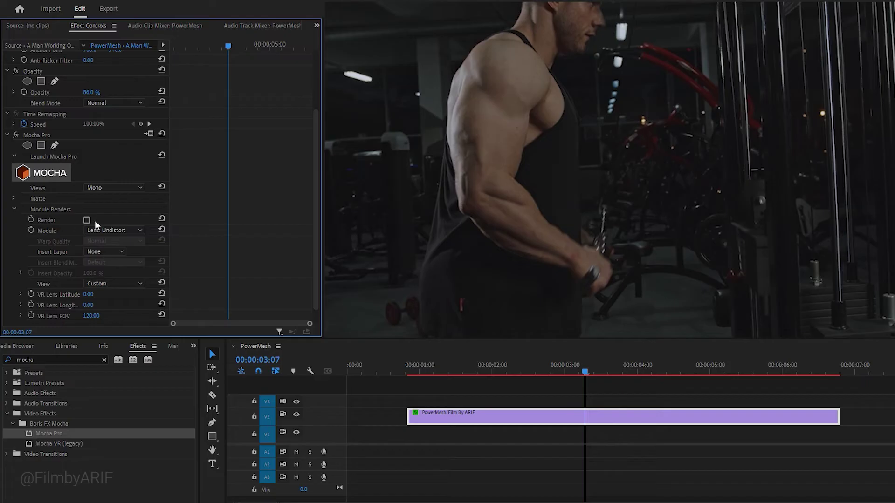
pyautogui.click(132, 229)
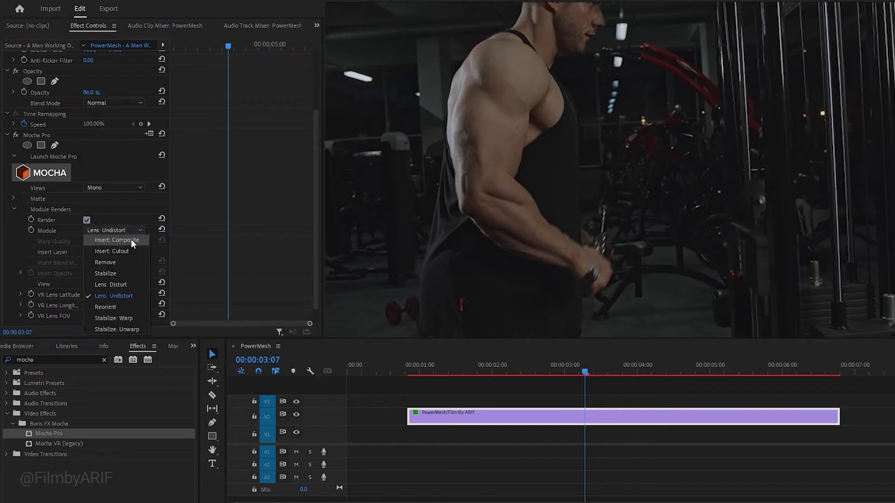
pyautogui.click(131, 241)
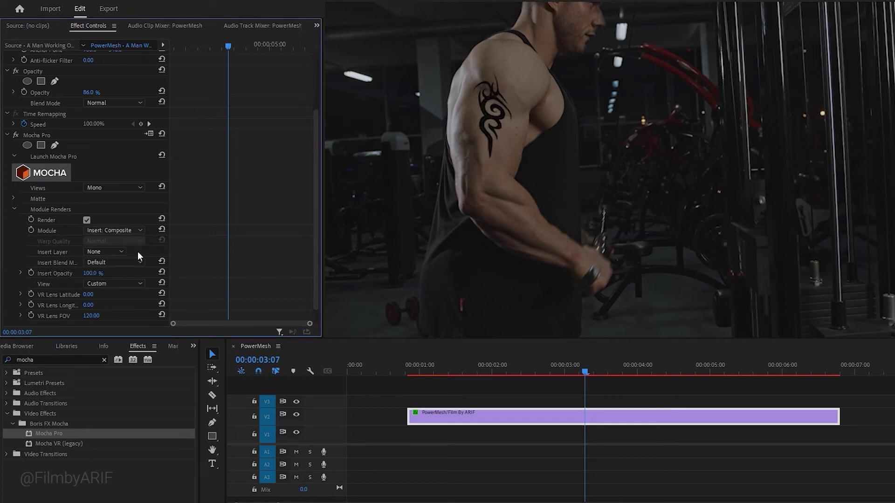
pyautogui.moveTo(421, 369); pyautogui.dragTo(541, 372)
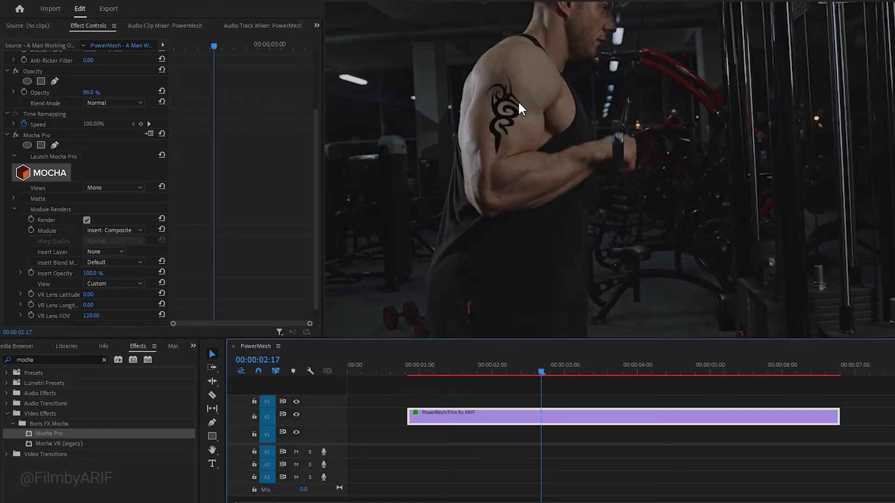
# - Switch the Mocha Pro module to Insert: Cutout and enable the Program monitor's Transparency Grid
pyautogui.click(138, 230)
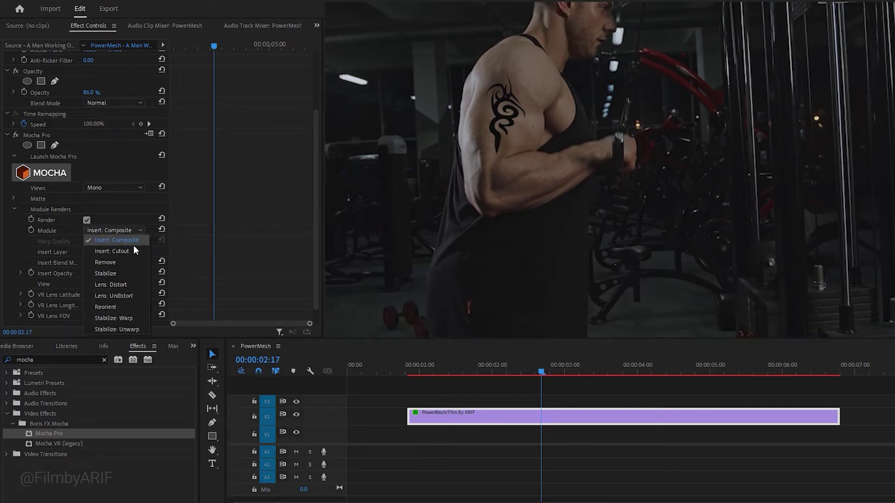
pyautogui.click(132, 251)
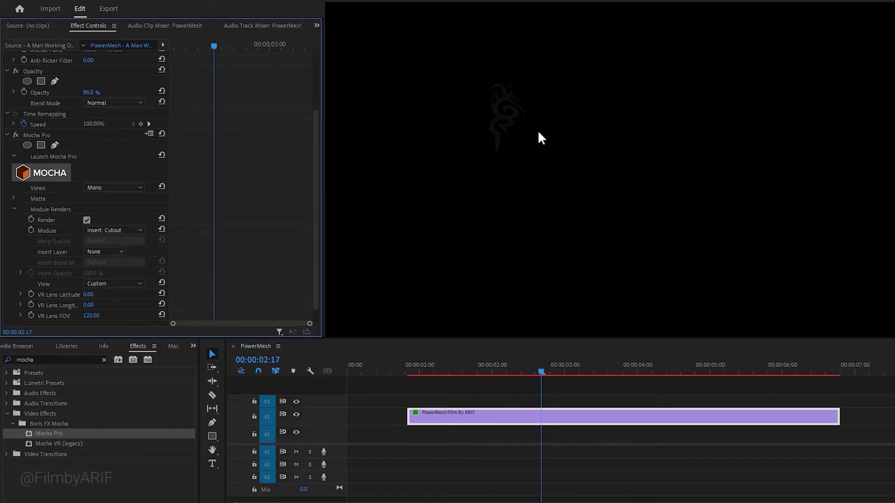
pyautogui.click(834, 279)
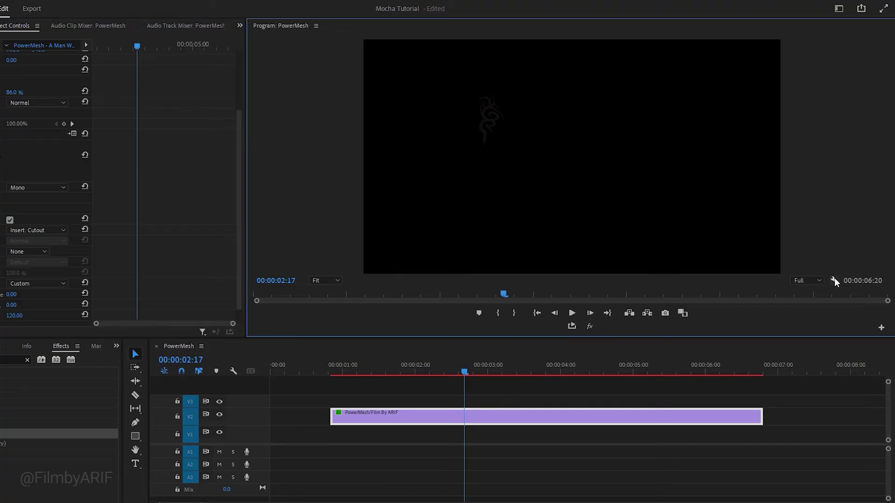
pyautogui.click(794, 355)
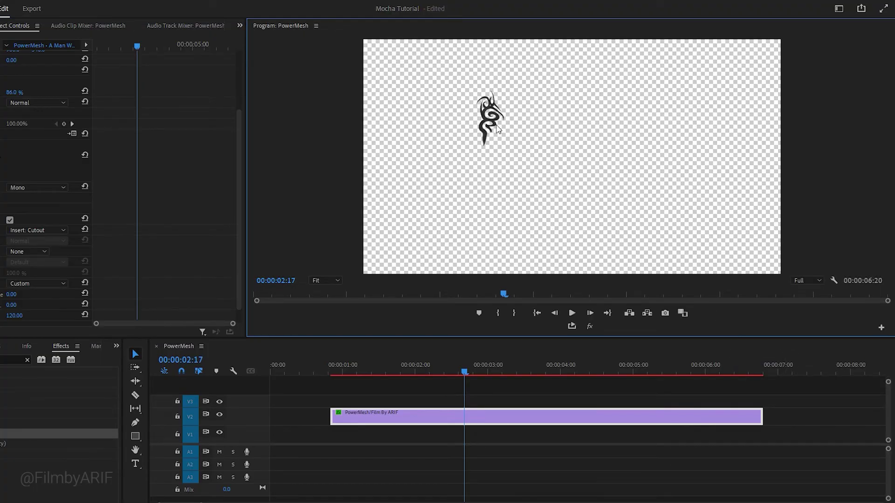
pyautogui.moveTo(464, 371); pyautogui.dragTo(578, 372)
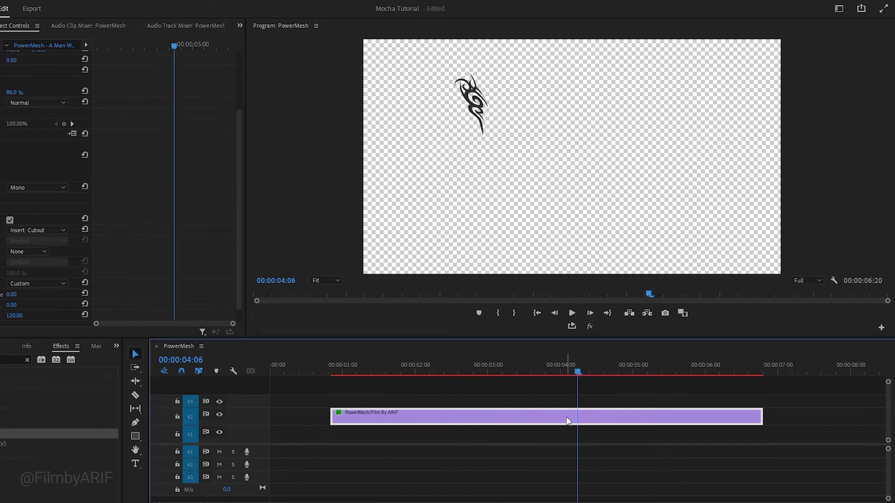
# - Duplicate the V2 clip onto V1 and clear the Mocha Pro effect from the copy
pyautogui.moveTo(568, 421); pyautogui.dragTo(567, 436)
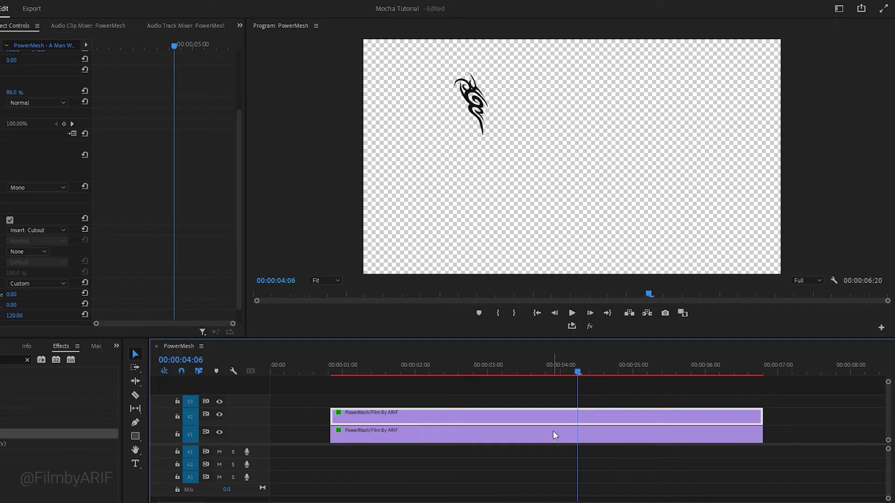
pyautogui.click(552, 431)
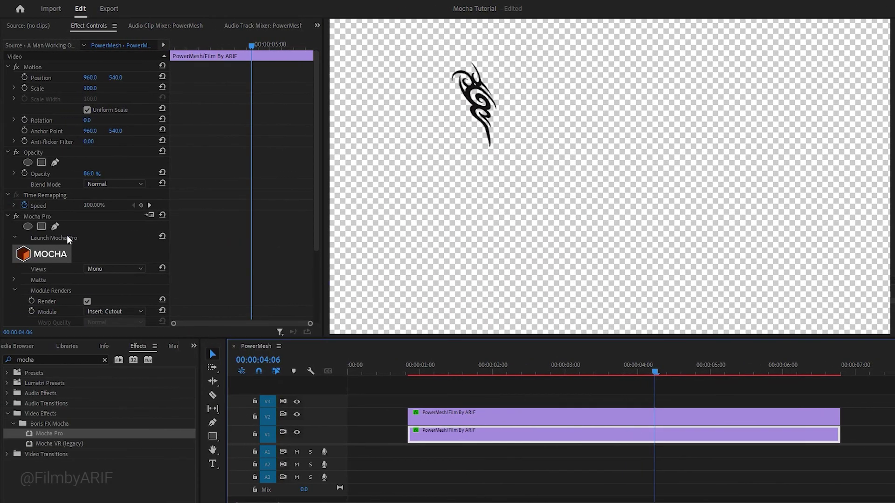
pyautogui.rightClick(43, 216)
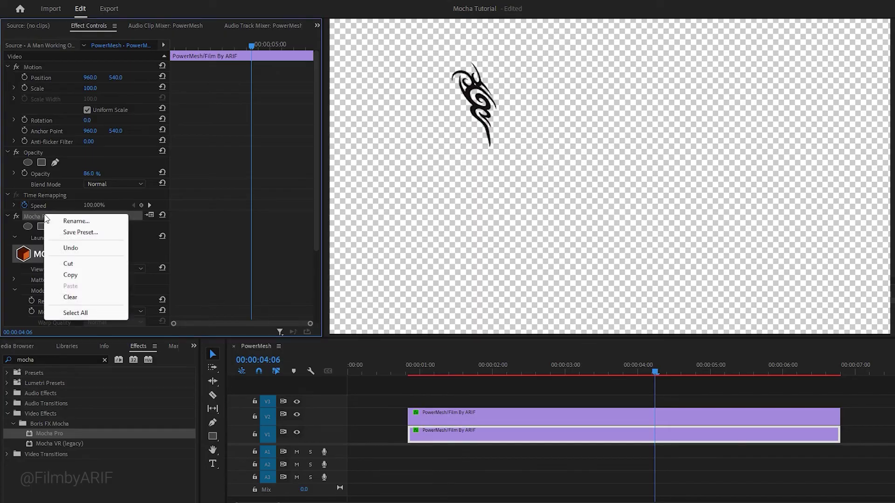
pyautogui.click(65, 297)
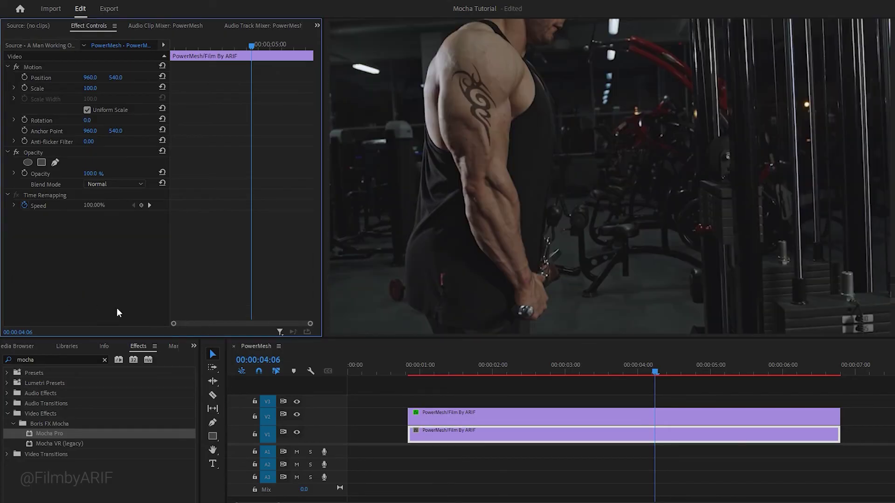
# - Compare the layers by toggling track visibility, then set the V2 tattoo clip's opacity to 73%
pyautogui.click(296, 414)
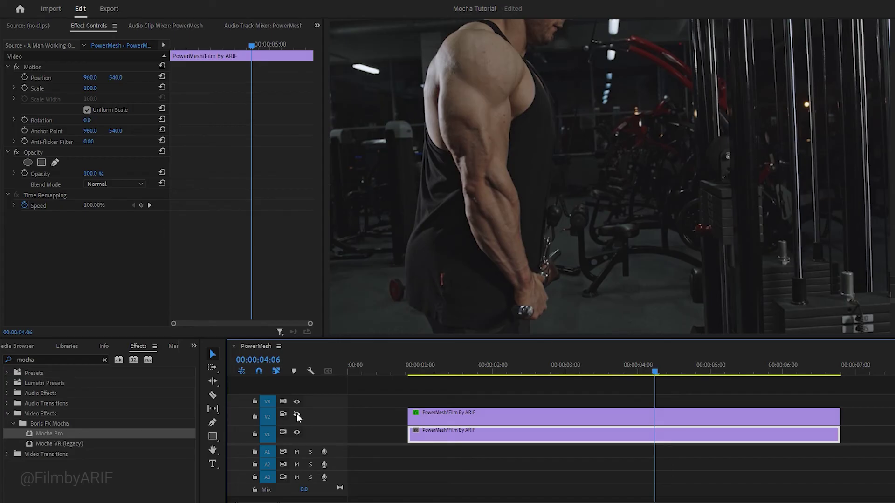
pyautogui.click(297, 415)
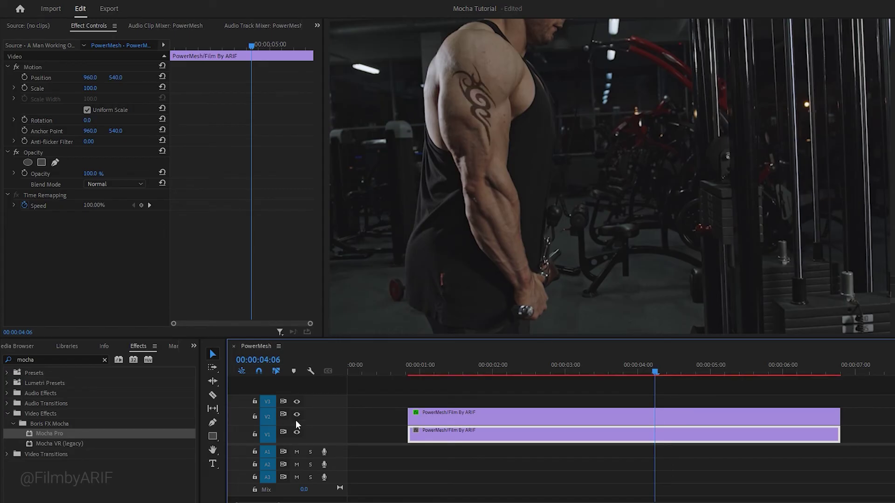
pyautogui.click(297, 432)
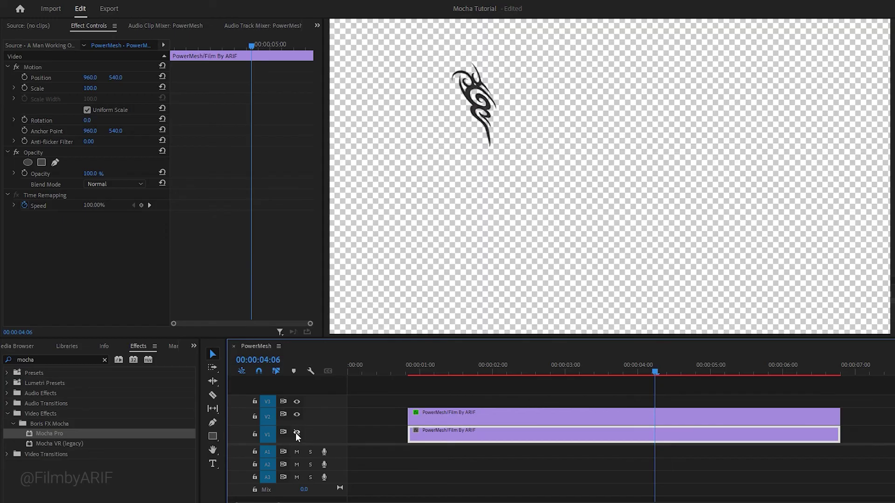
pyautogui.click(296, 433)
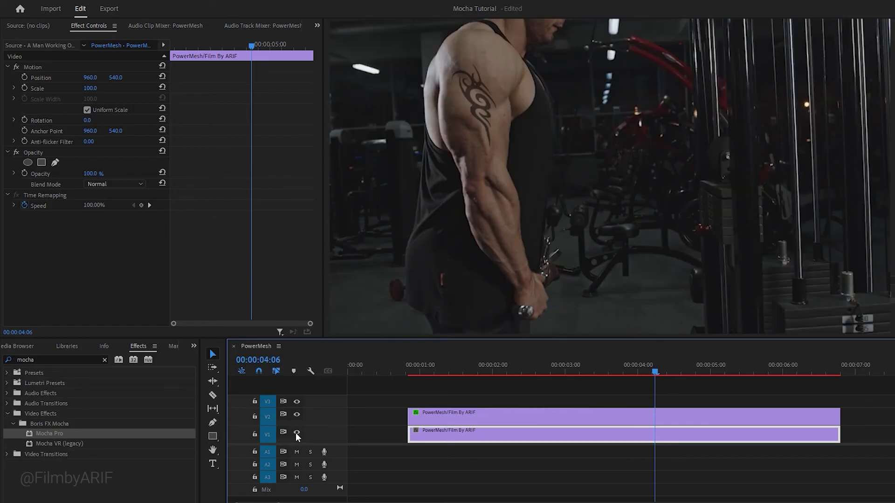
pyautogui.moveTo(439, 372); pyautogui.dragTo(471, 372)
pyautogui.click(477, 412)
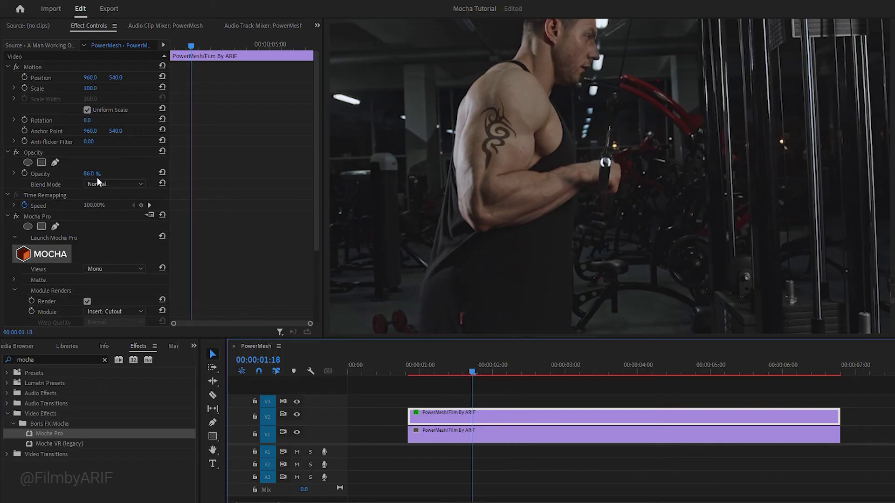
pyautogui.moveTo(97, 177); pyautogui.dragTo(94, 177)
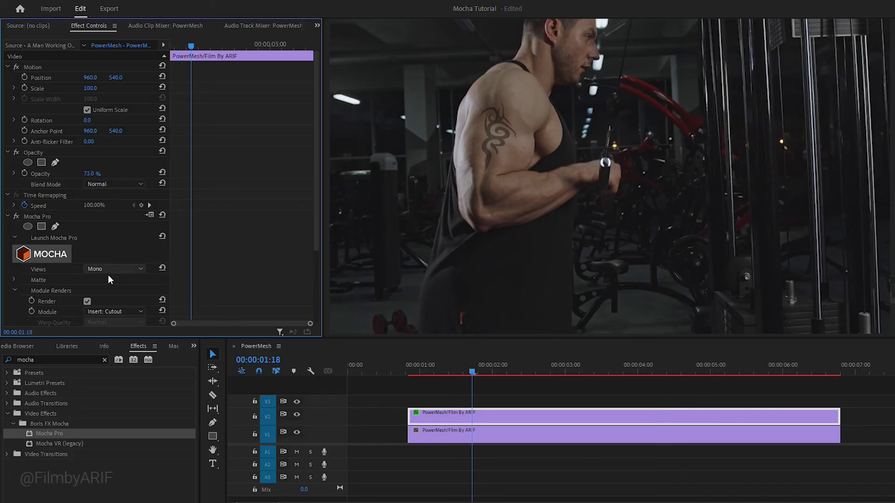
# - Search the Effects panel for 'blur' and apply Gaussian Blur to the V2 tattoo clip
pyautogui.click(104, 360)
pyautogui.click(97, 358)
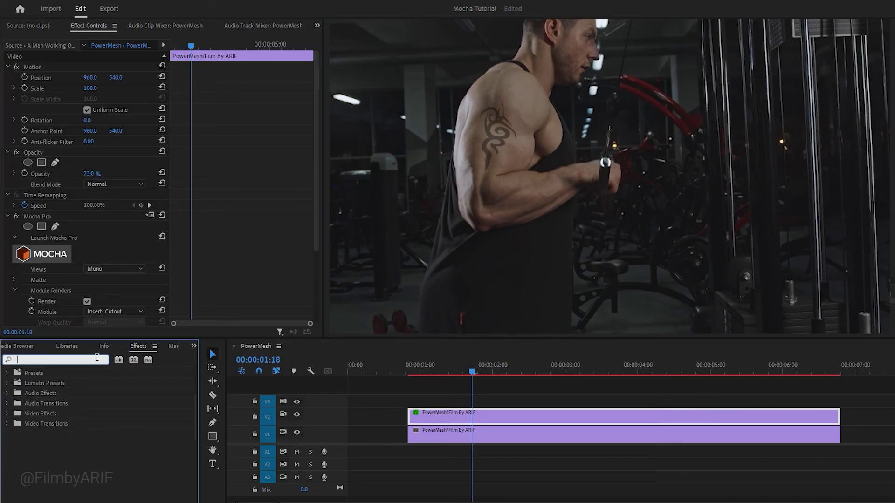
pyautogui.write('blur')
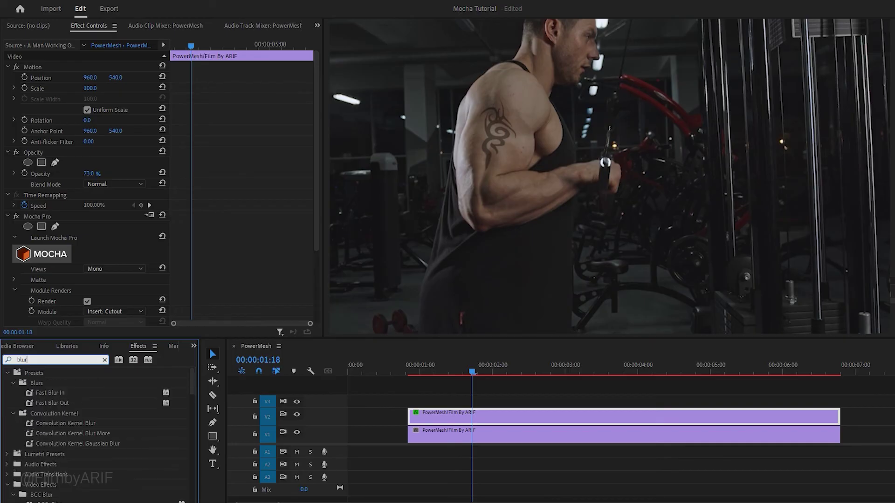
pyautogui.scroll(-5, 93, 396)
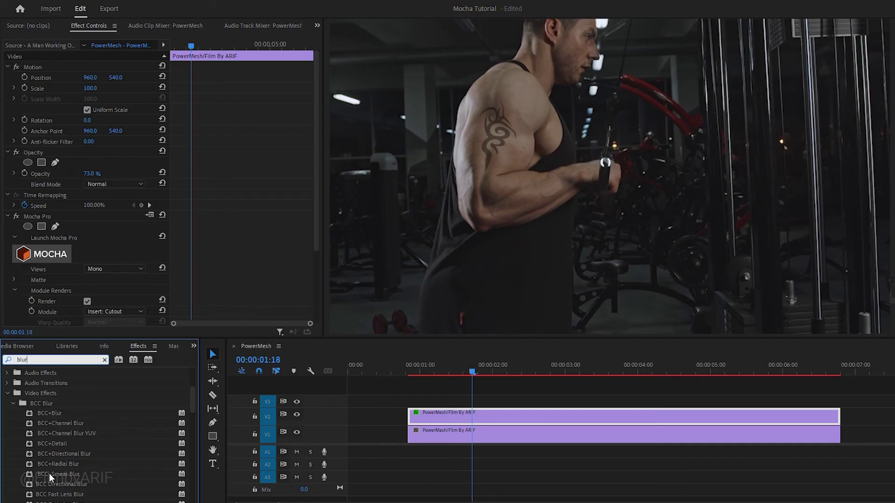
pyautogui.scroll(-10, 49, 473)
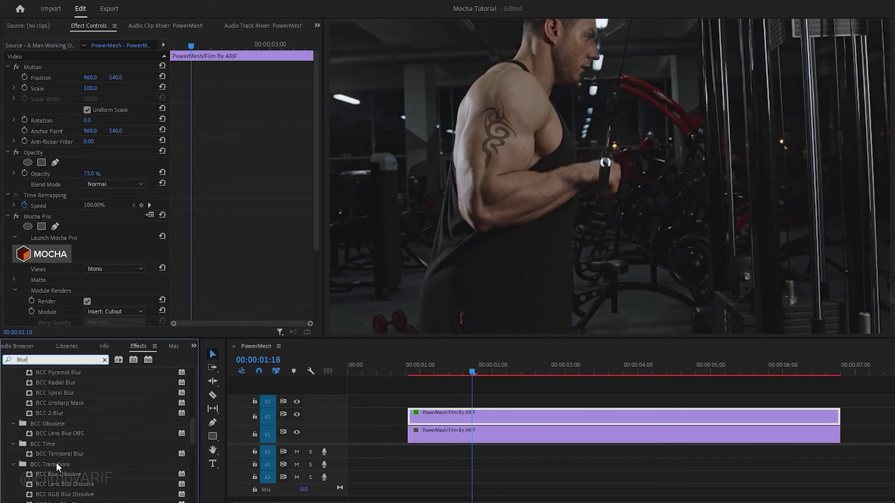
pyautogui.scroll(-6, 55, 463)
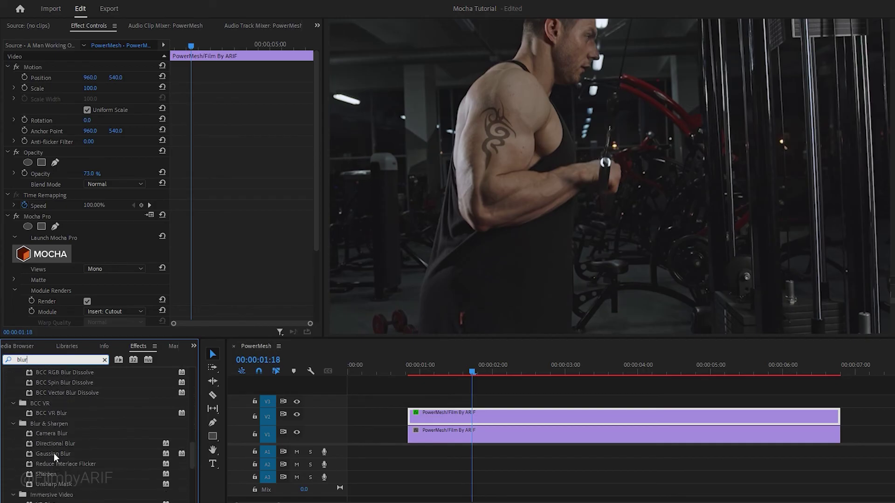
pyautogui.moveTo(54, 453); pyautogui.dragTo(447, 419)
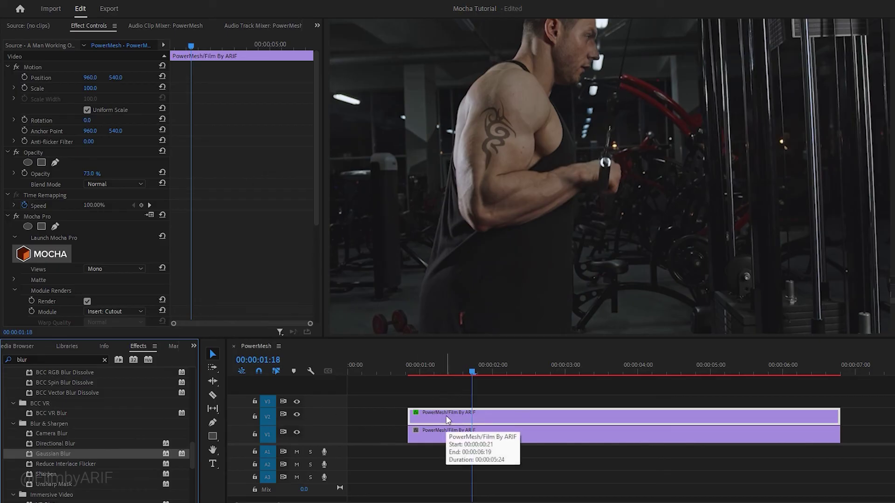
# - Set the Gaussian Blur Blurriness to 5.0
pyautogui.scroll(-1, 132, 251)
pyautogui.scroll(-5, 133, 247)
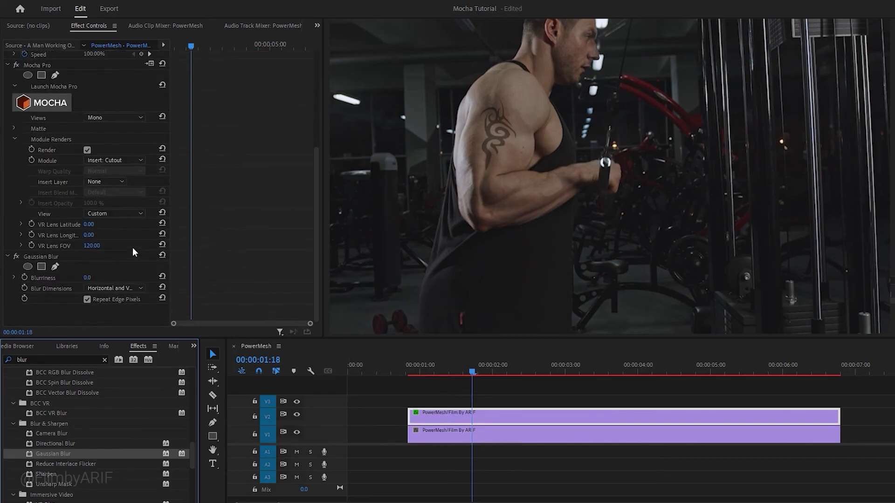
pyautogui.click(88, 277)
pyautogui.press('Up')
pyautogui.press('Up')
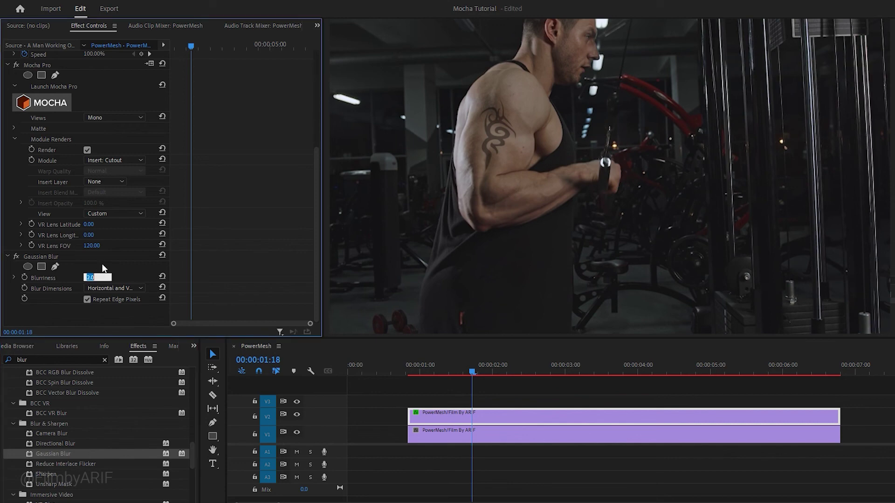
pyautogui.press('Up')
pyautogui.press('Up')
pyautogui.press('Up')
pyautogui.press('Up')
pyautogui.press('Down')
# - Review the blurred tattoo at a couple of frames, then render the sequence In to Out
pyautogui.moveTo(413, 370); pyautogui.dragTo(591, 387)
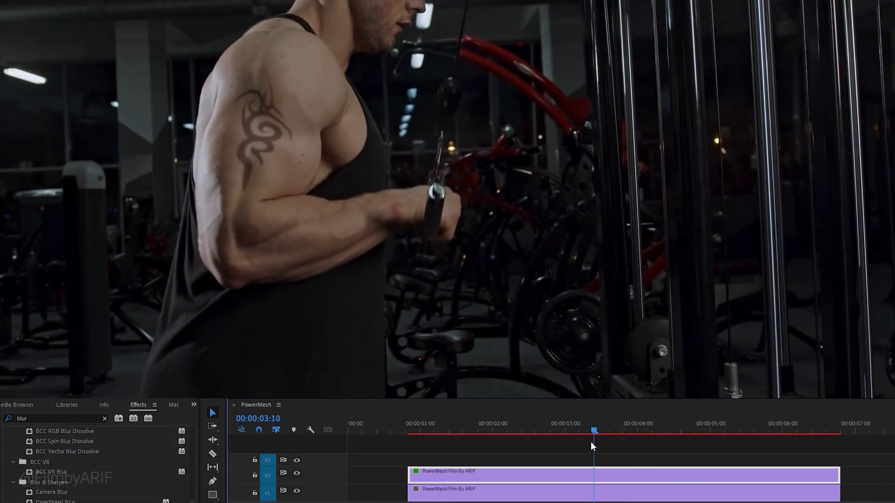
pyautogui.moveTo(591, 446); pyautogui.dragTo(513, 440)
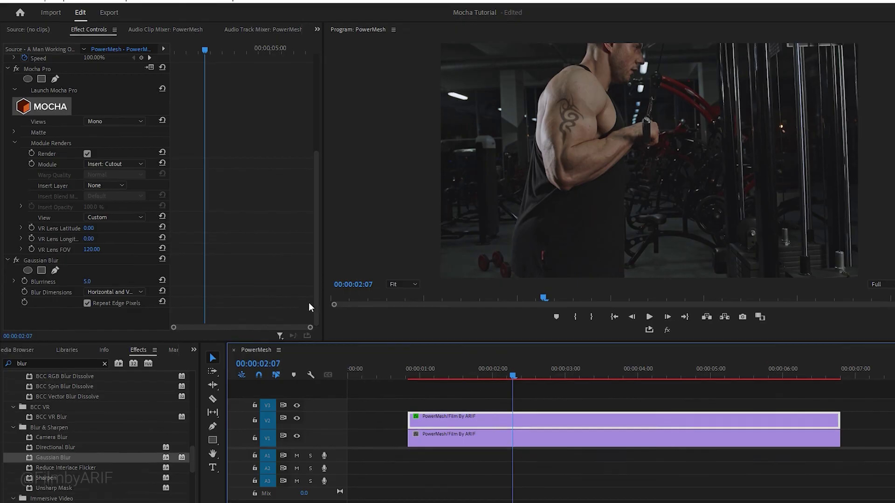
pyautogui.click(70, 17)
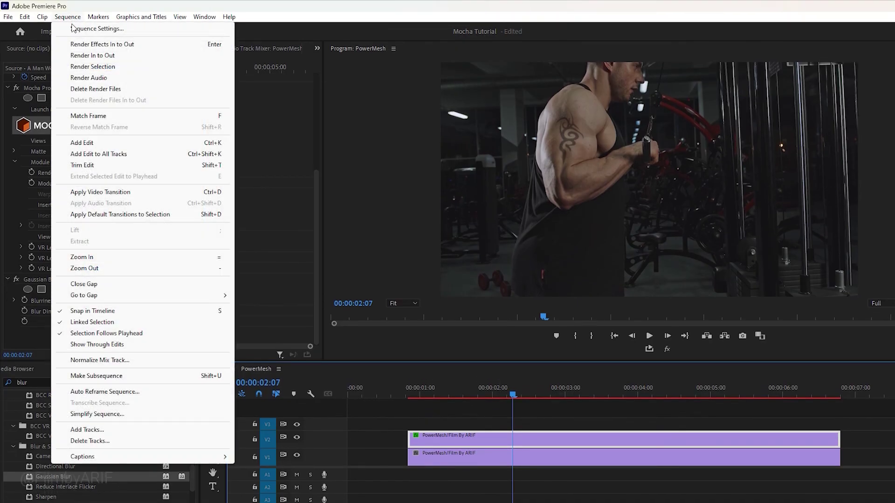
pyautogui.click(77, 55)
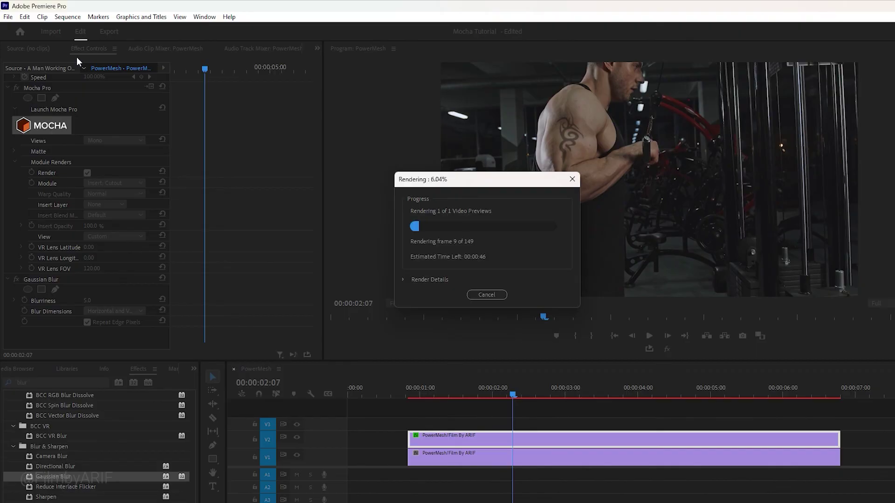